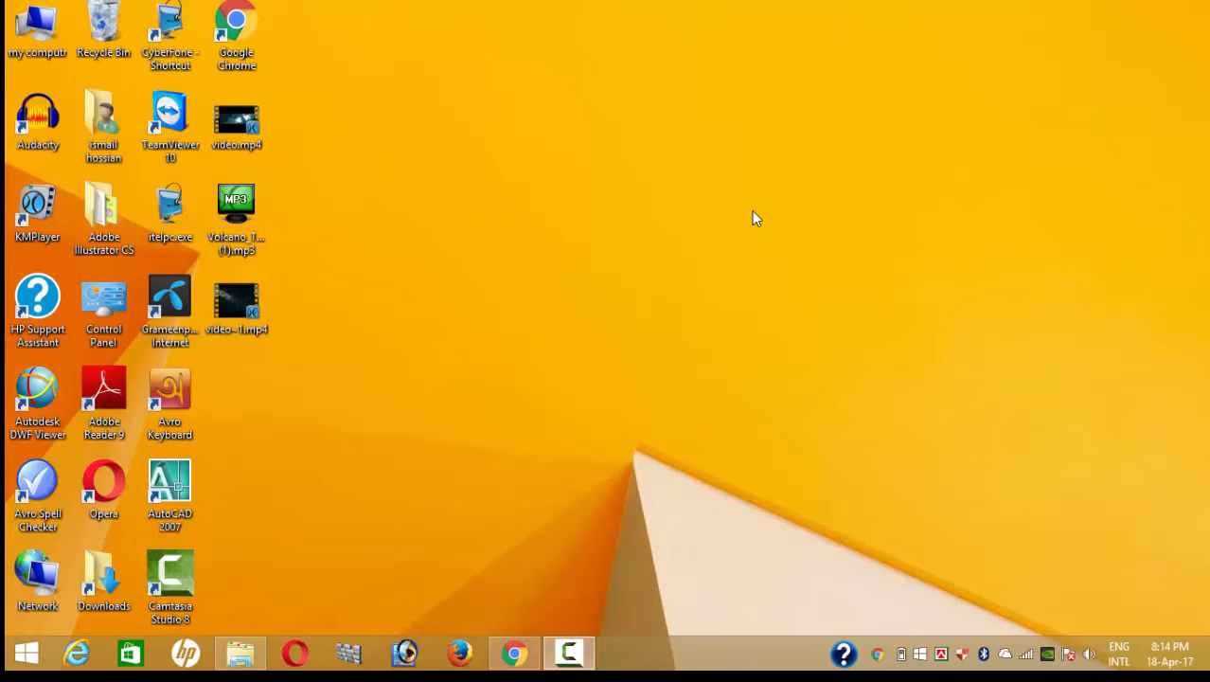
Switch to Chrome, search Google for "logomakr" and open the logomakr.com free logo maker site.
left_click(530, 653)
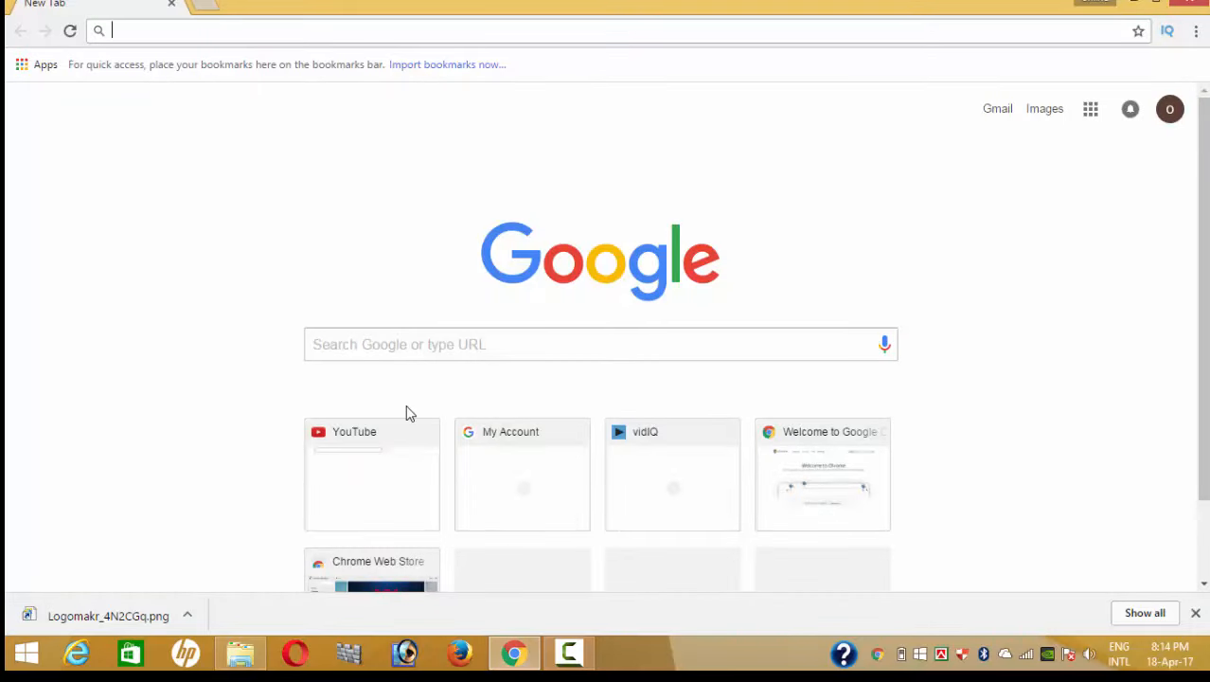
type("logo")
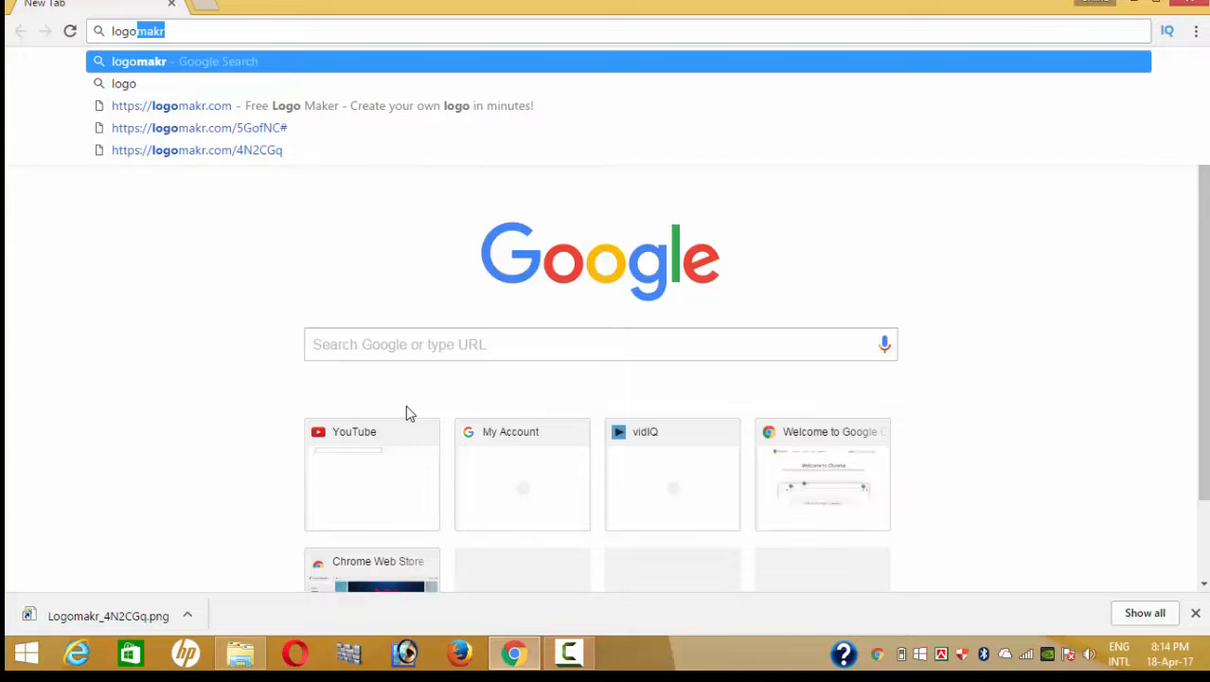
type("makr")
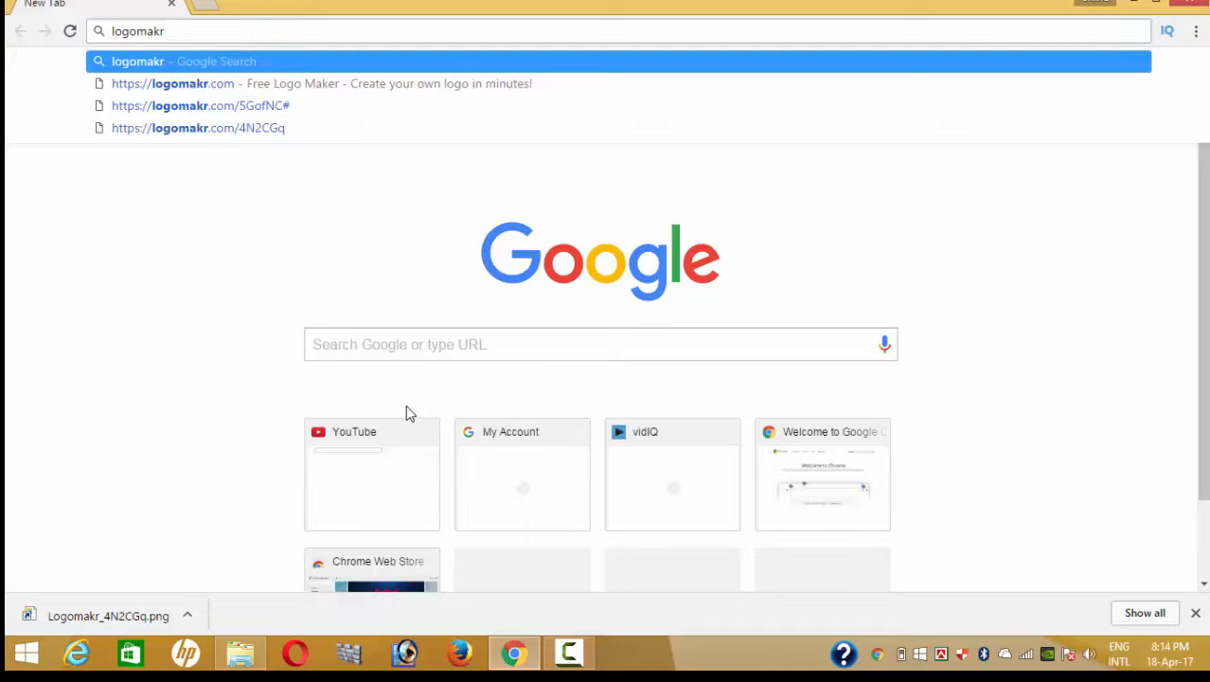
key("Return")
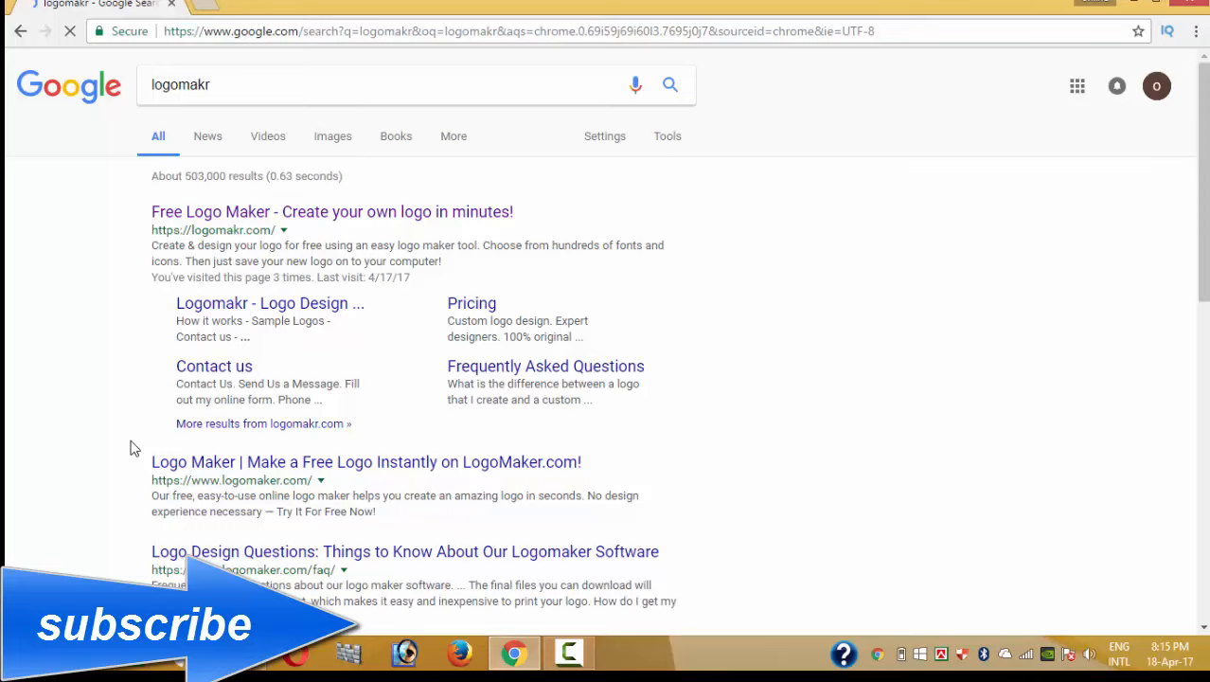
left_click(302, 219)
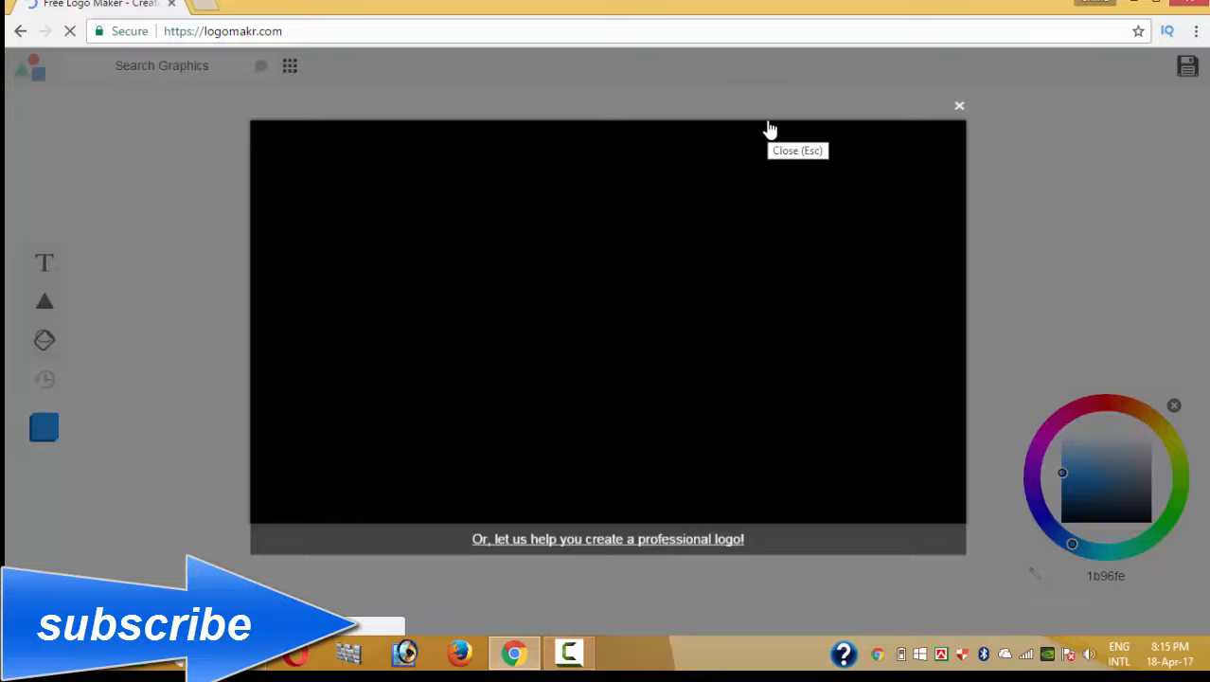
Close the introductory video and go through the three tour tips to reach the empty canvas.
left_click(959, 107)
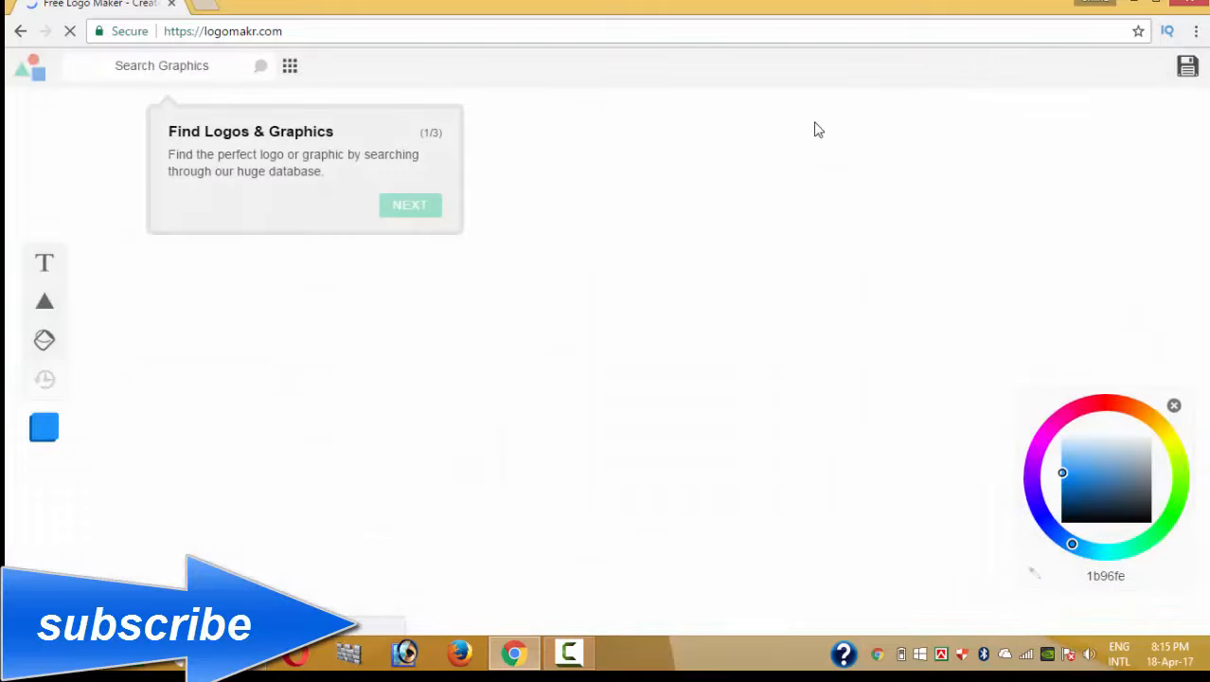
left_click(410, 207)
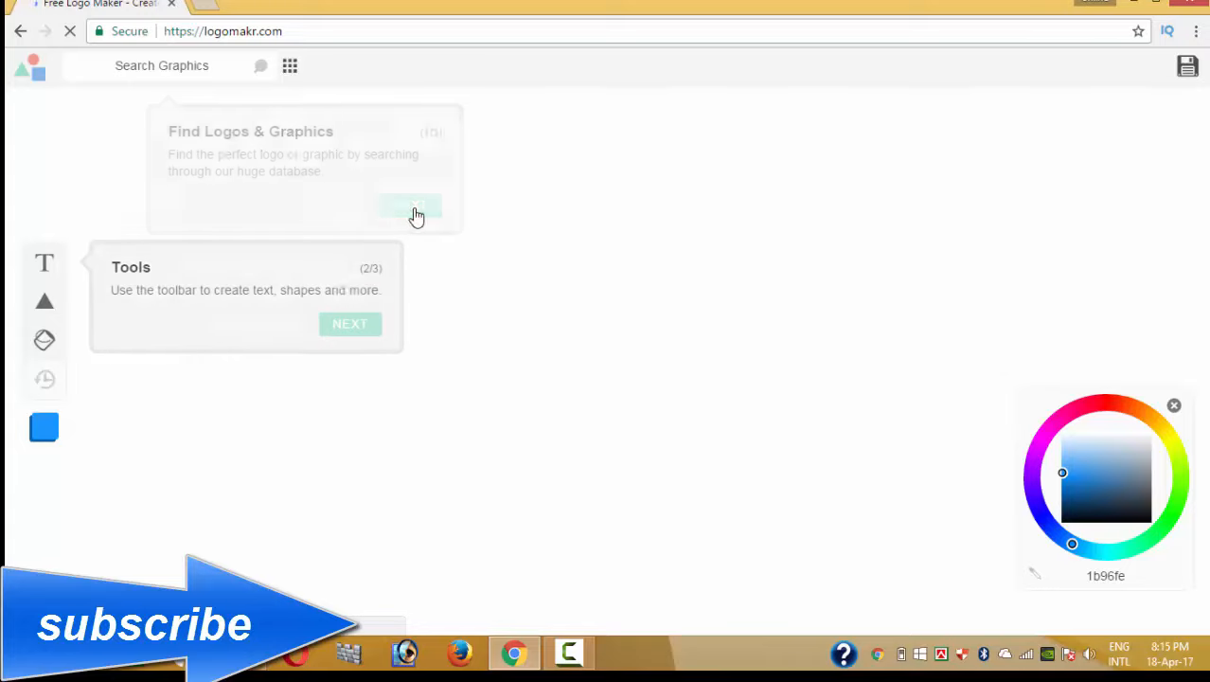
left_click(352, 325)
left_click(1132, 232)
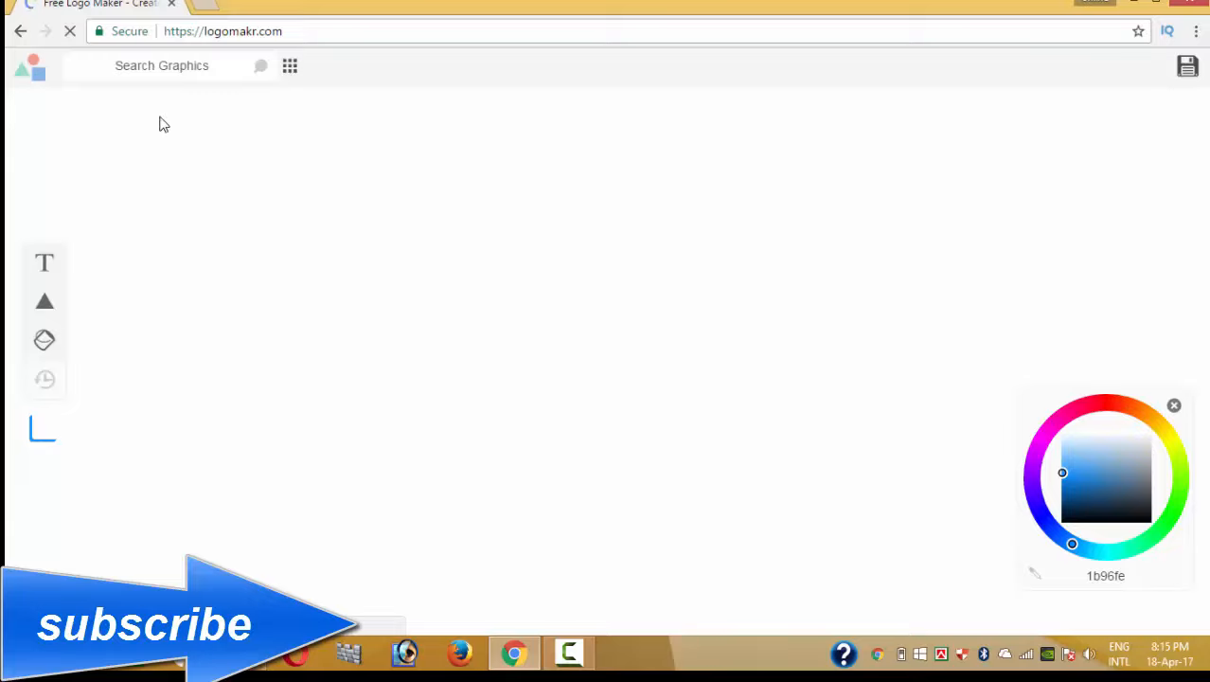
Browse the graphics library and add the dark blue alien head graphic to the canvas.
left_click(262, 68)
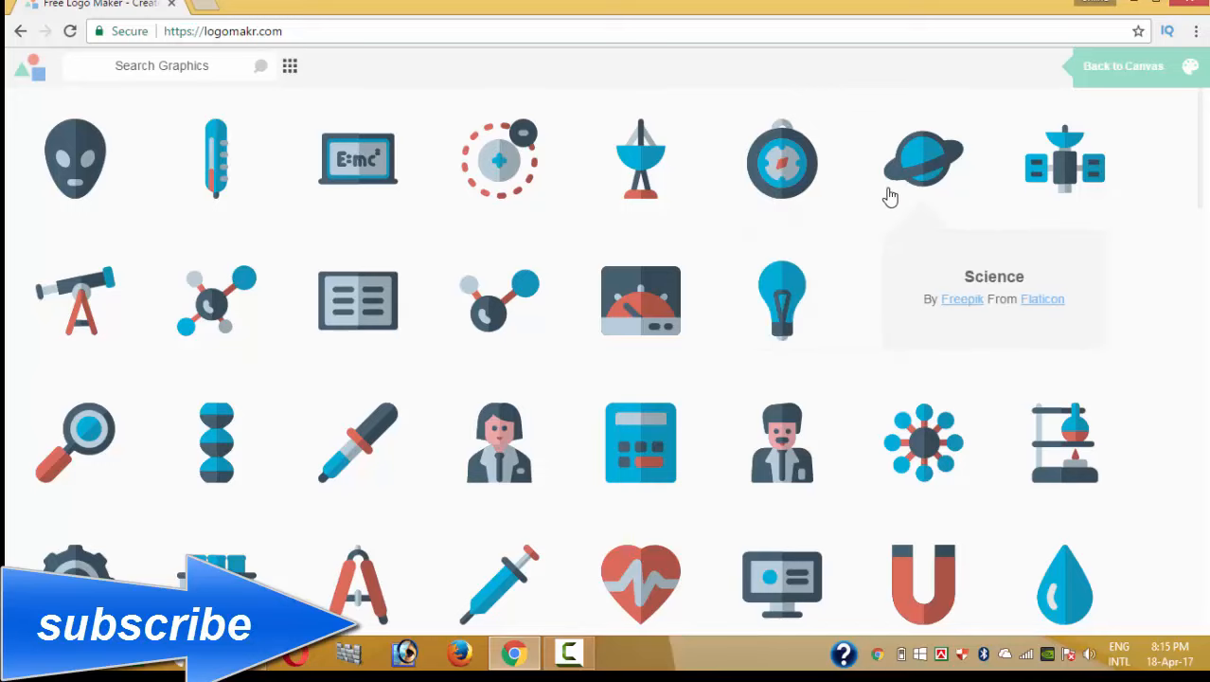
scroll(348, 322, "down", 4)
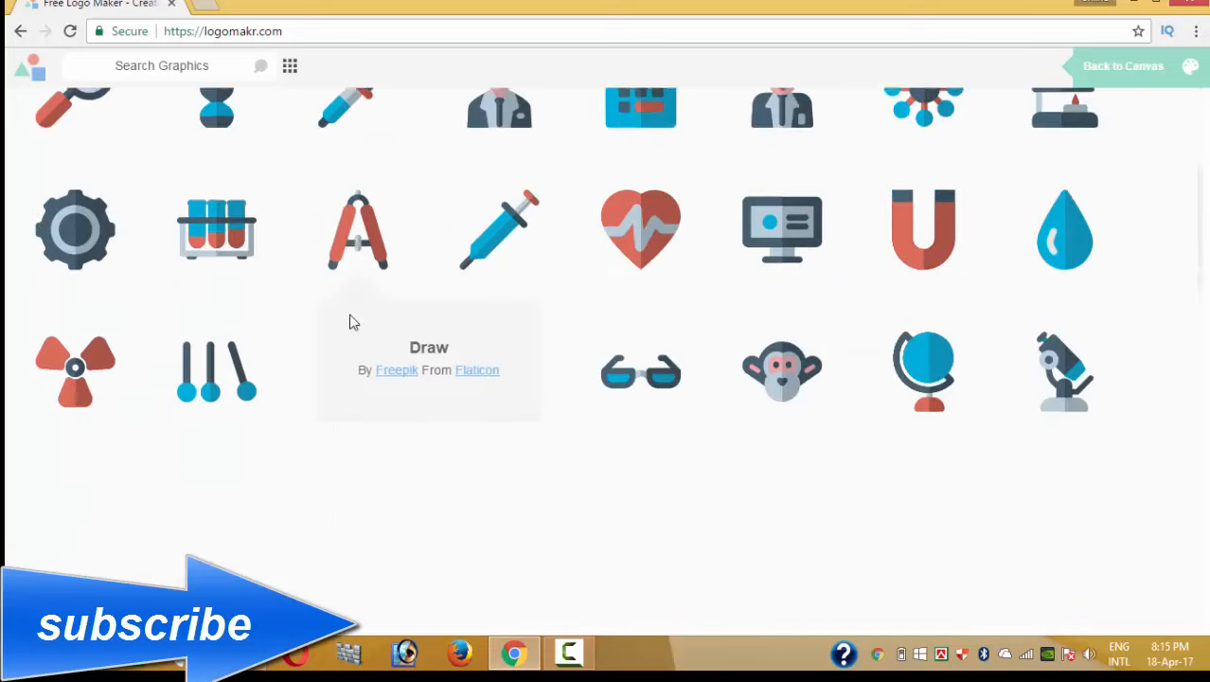
scroll(350, 322, "down", 2)
scroll(350, 322, "down", 8)
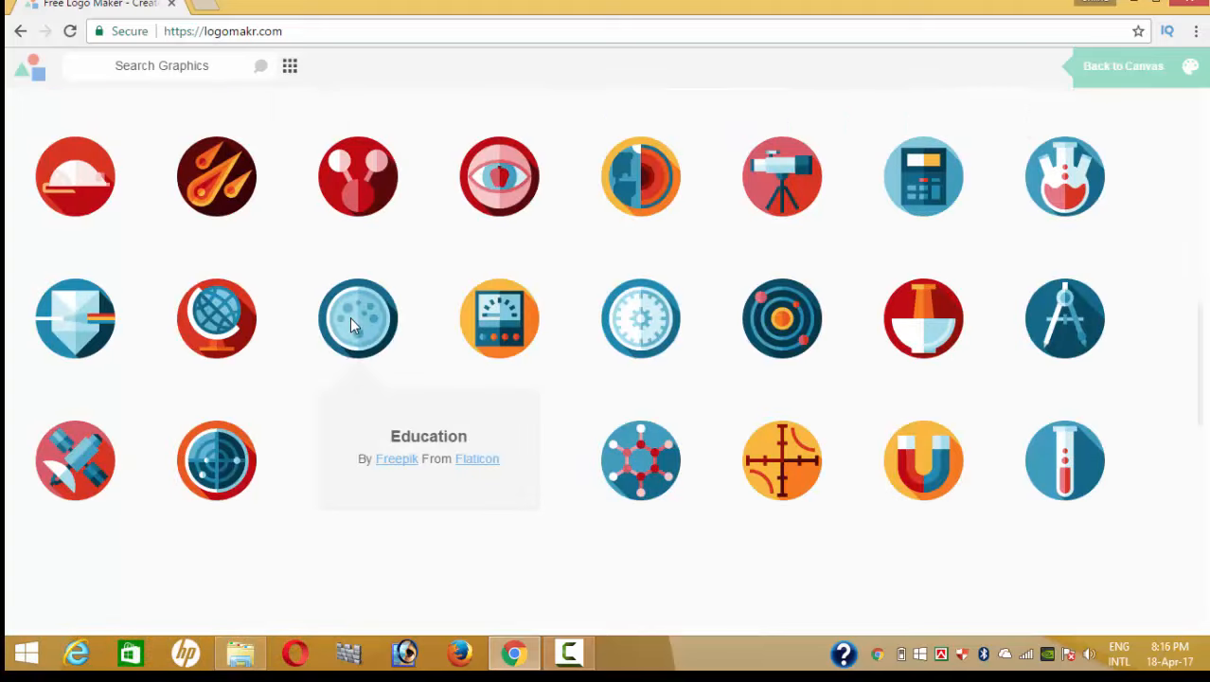
scroll(349, 322, "down", 1)
scroll(343, 360, "up", 10)
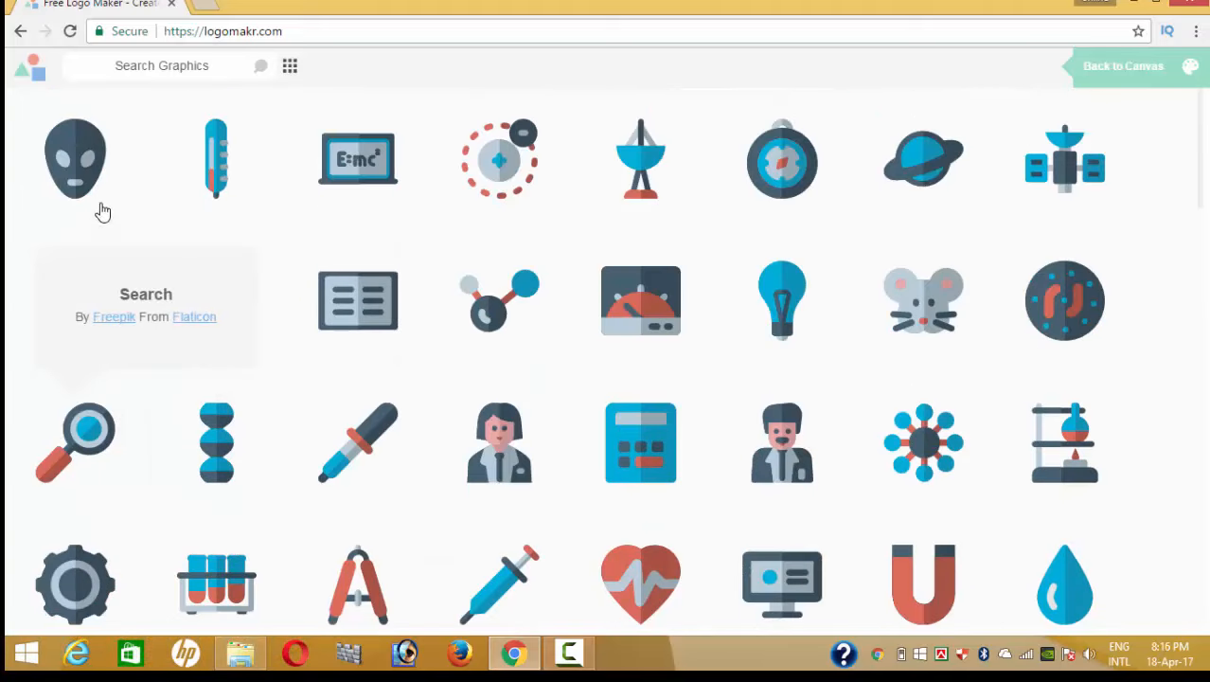
left_click(100, 206)
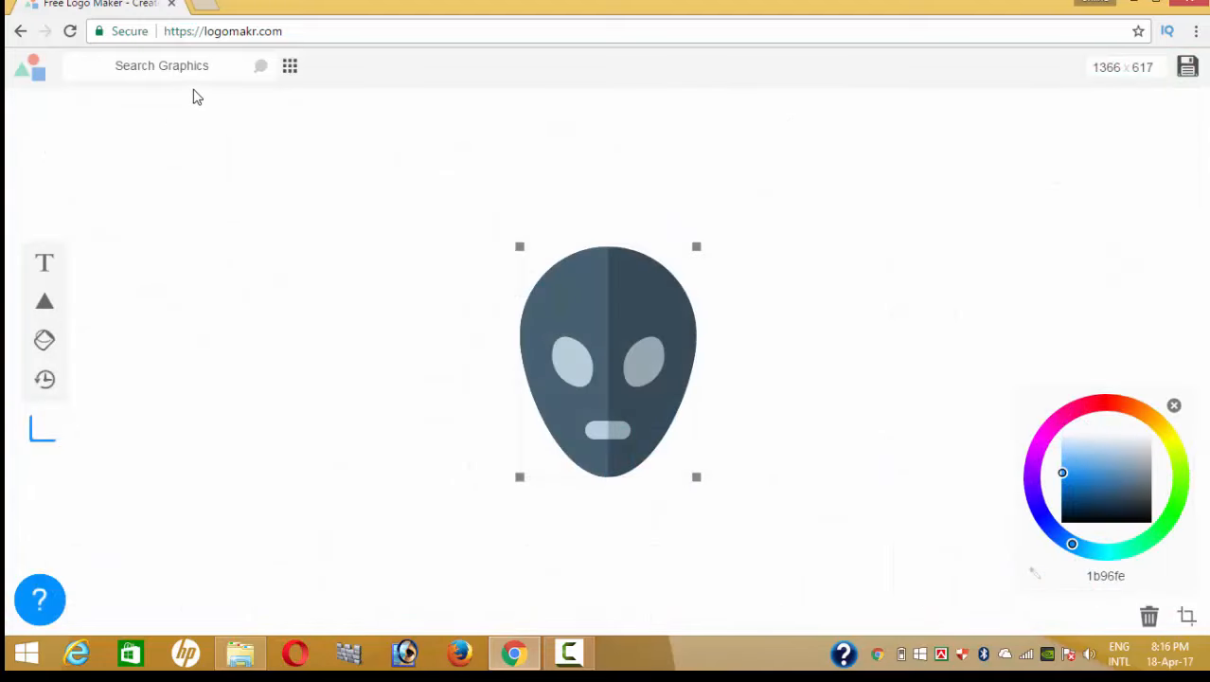
Add the E=mc² school board graphic to the canvas and move it up so it overlaps the alien head.
left_click(252, 81)
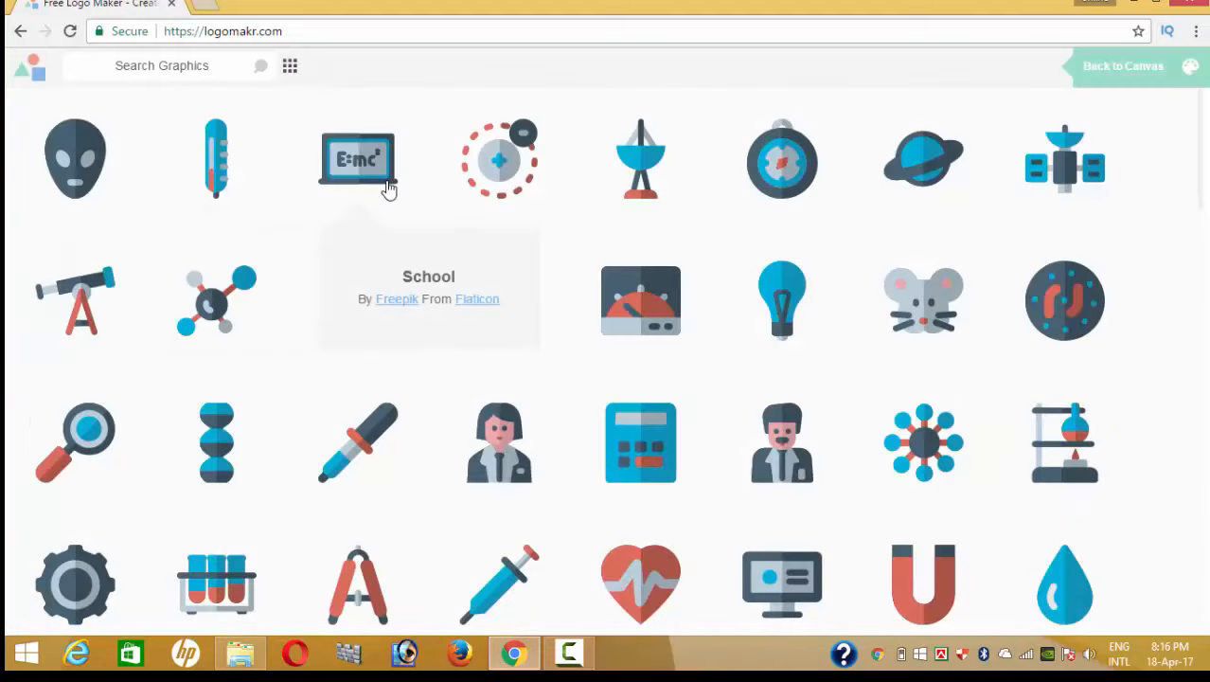
left_click(388, 189)
left_click_drag(517, 305, 456, 142)
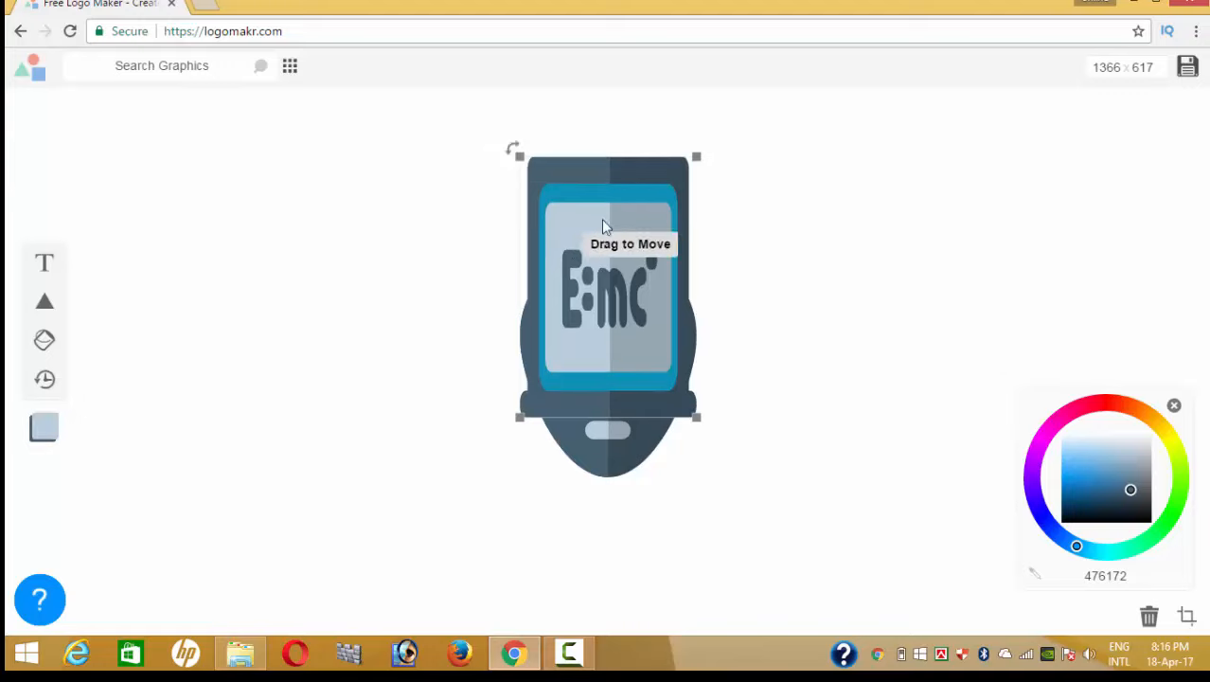
left_click(544, 180)
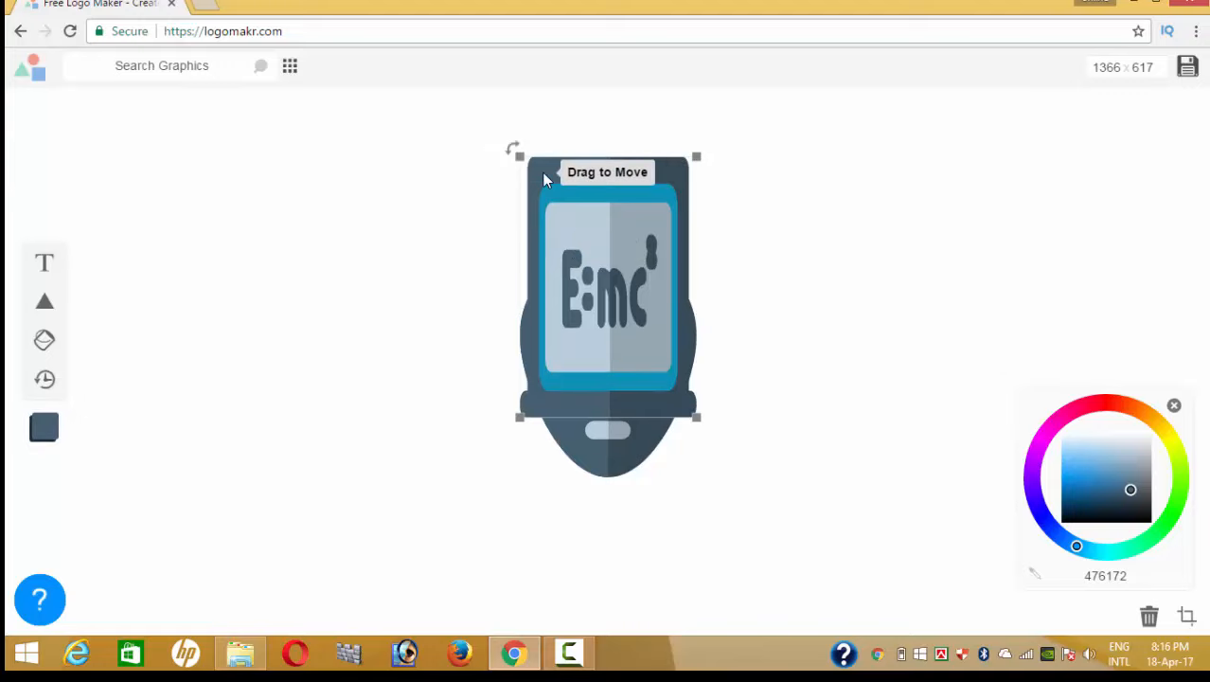
Search the graphics library for "world" and look through the globe icons.
left_click(235, 67)
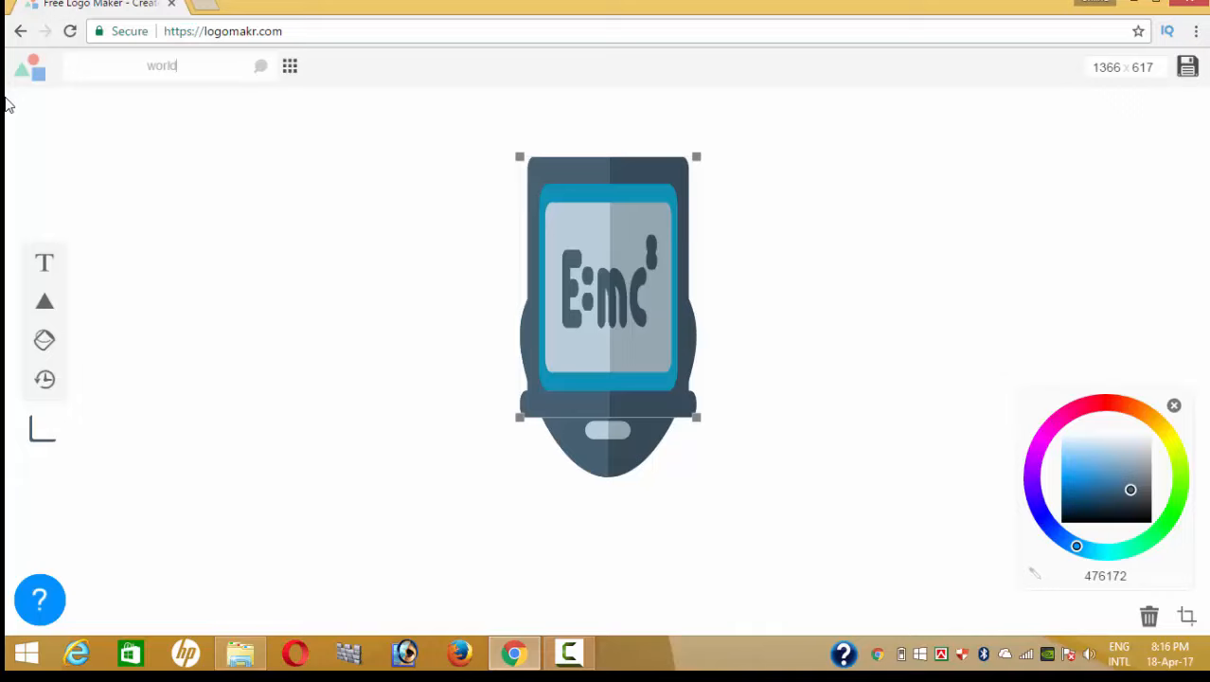
type("world")
key("Return")
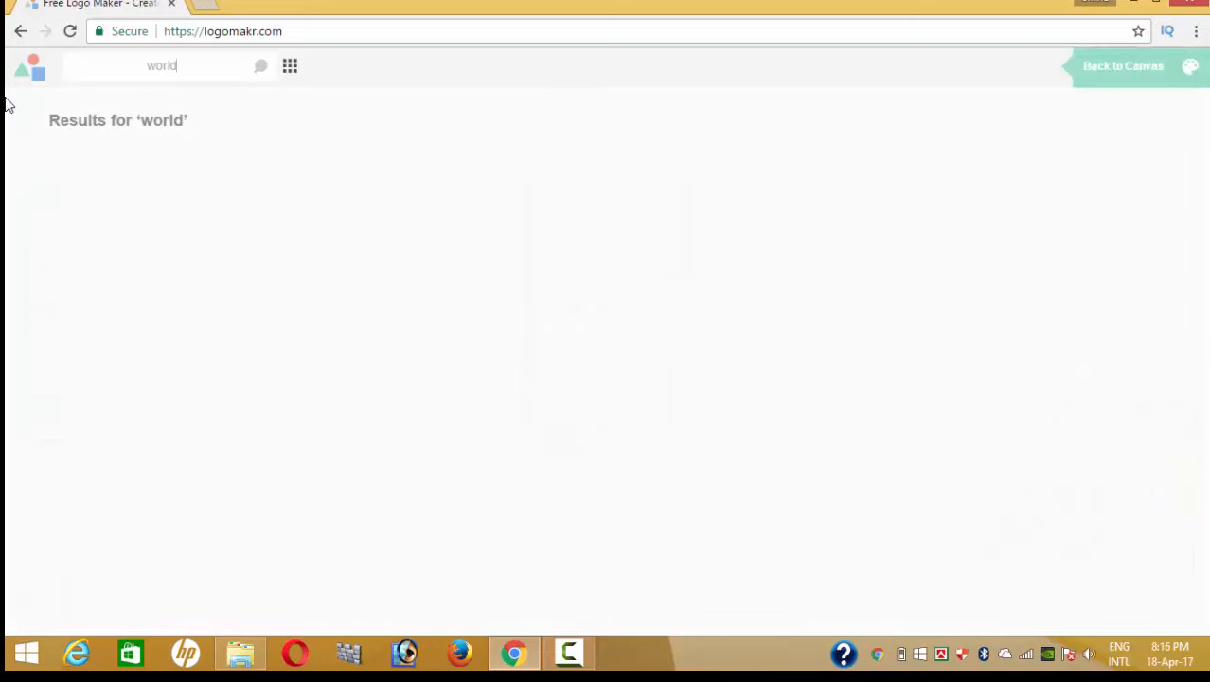
scroll(273, 294, "down", 2)
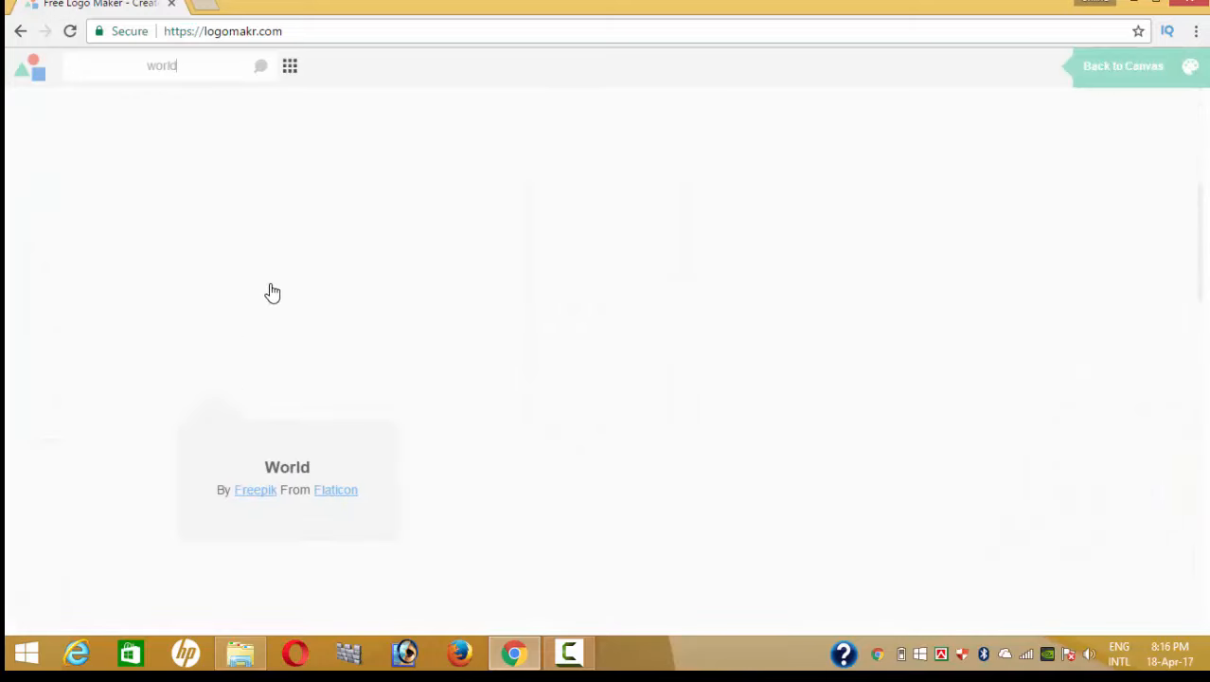
scroll(418, 281, "down", 6)
scroll(418, 283, "up", 11)
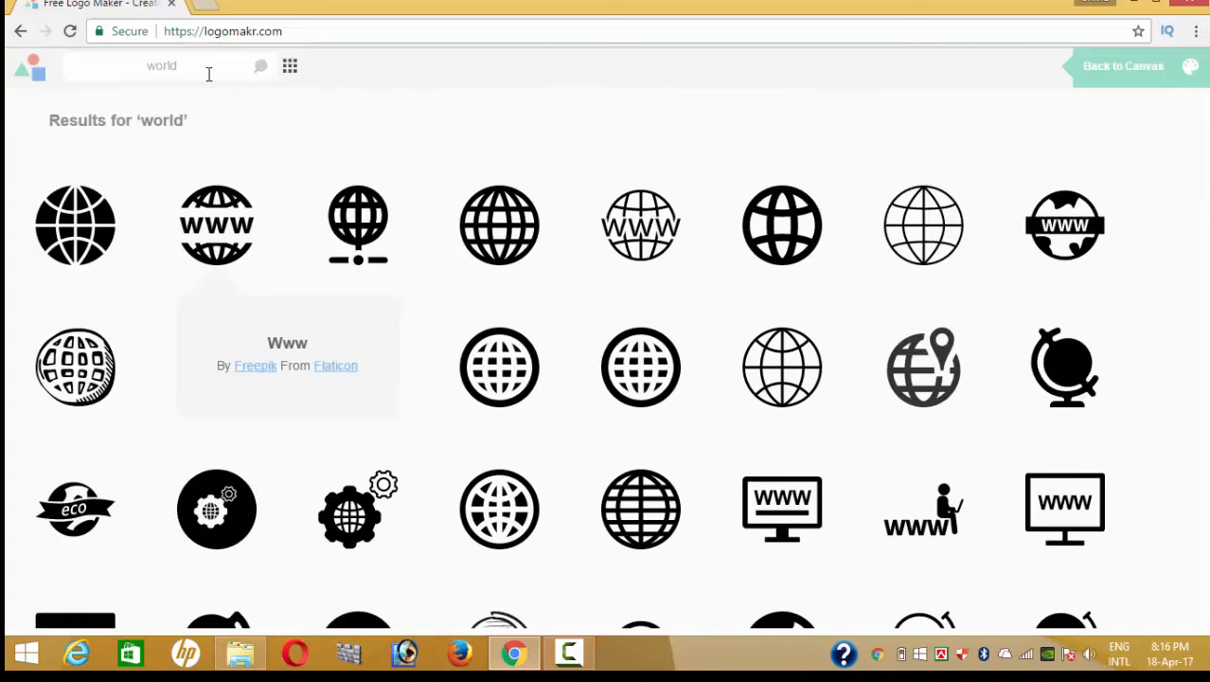
Replace the graphics search term with "idea" and run the search.
key("BackSpace")
key("BackSpace")
key("BackSpace")
key("BackSpace")
key("BackSpace")
type("idea")
key("Return")
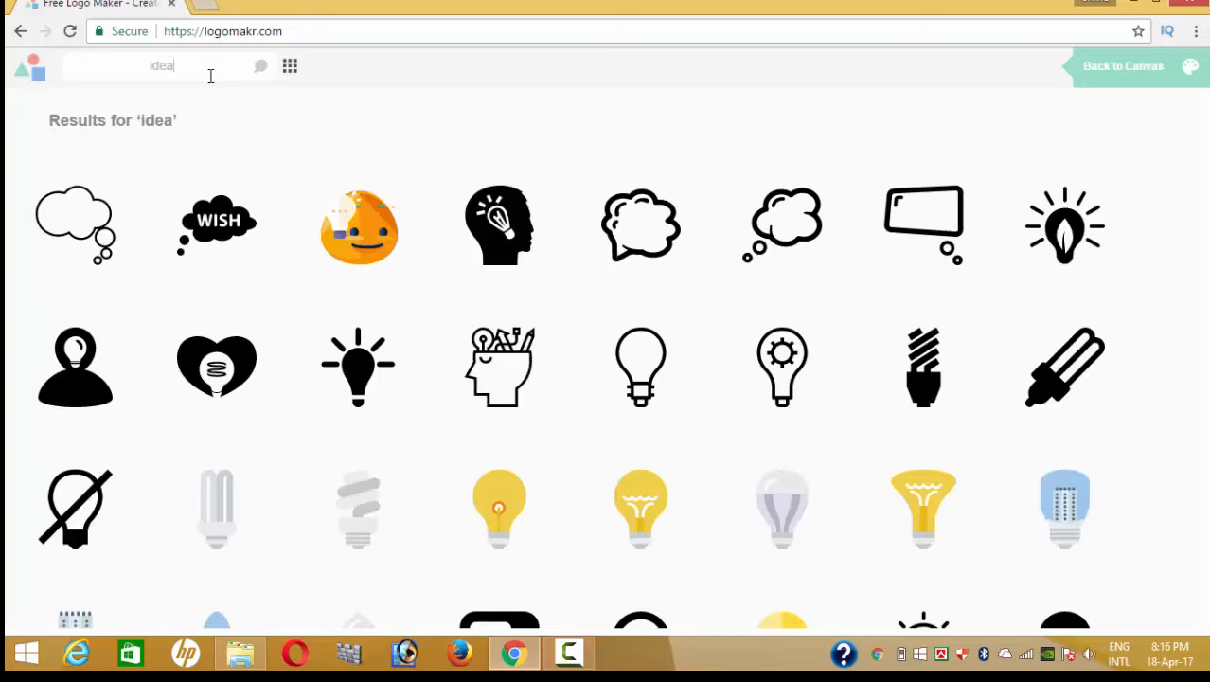
Add the black head silhouette with a light bulb and place it beside the E=mc² graphic, in the canvas's upper-left area.
scroll(241, 378, "down", 1)
scroll(424, 393, "down", 2)
scroll(427, 394, "up", 3)
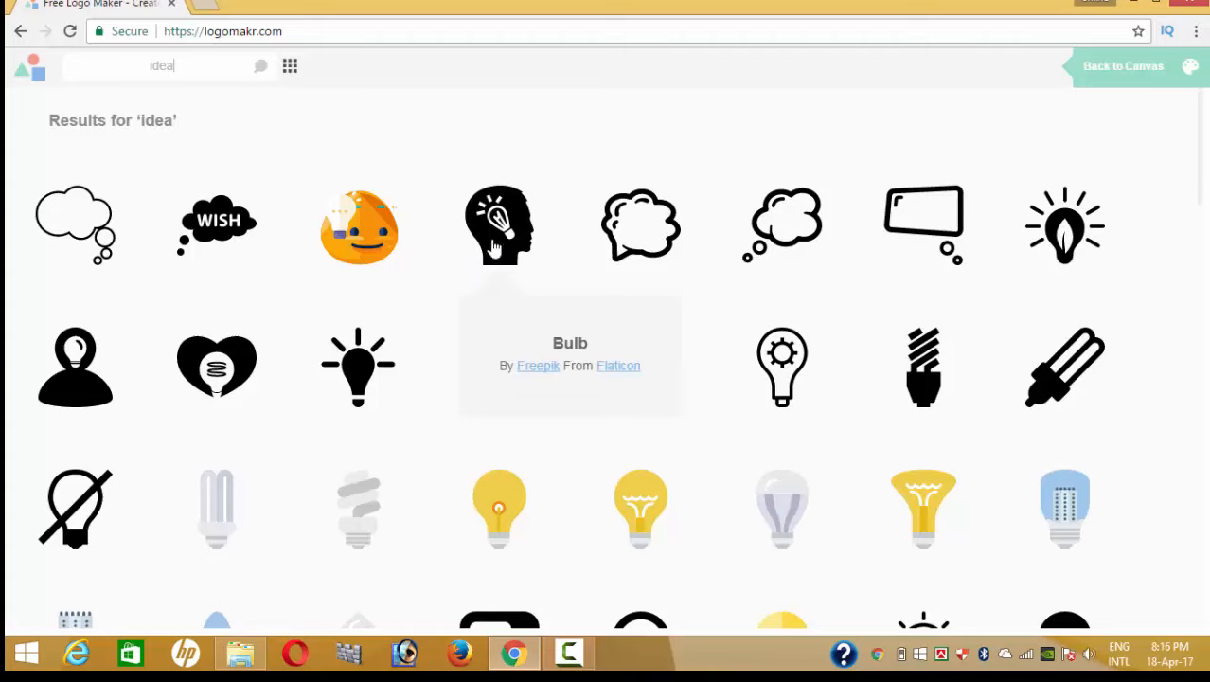
left_click(493, 246)
left_click_drag(607, 354, 405, 465)
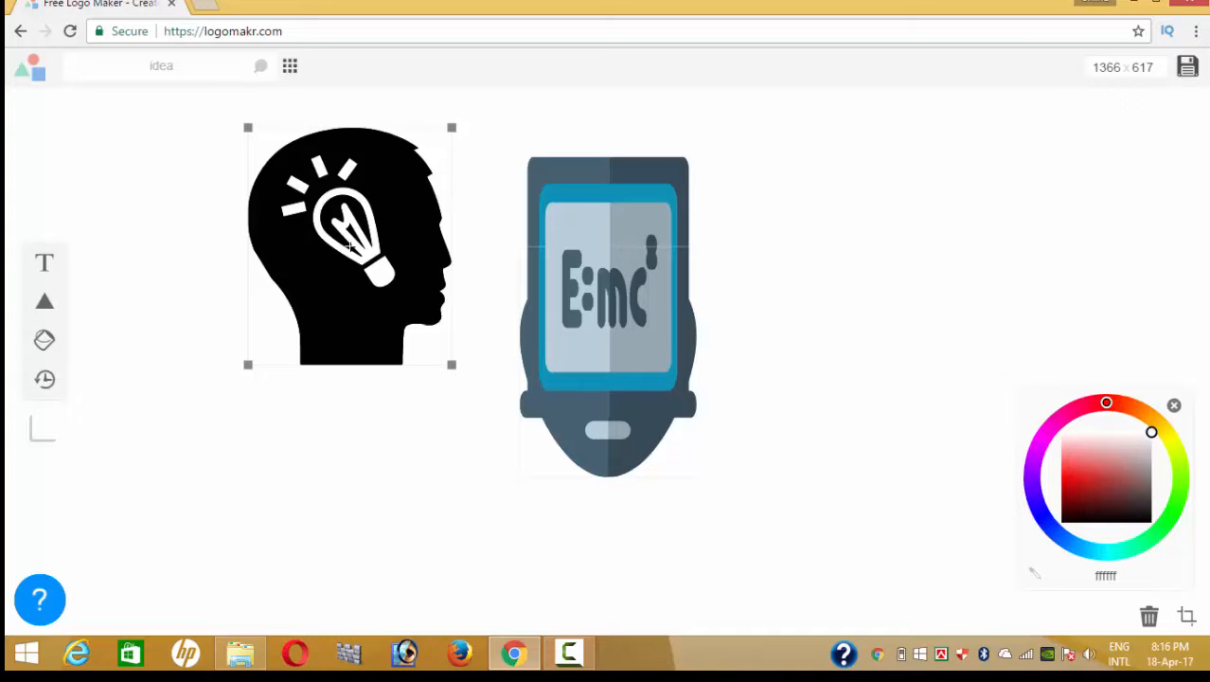
Try several hues on the head silhouette and settle on green 00ff6c.
left_click(1136, 407)
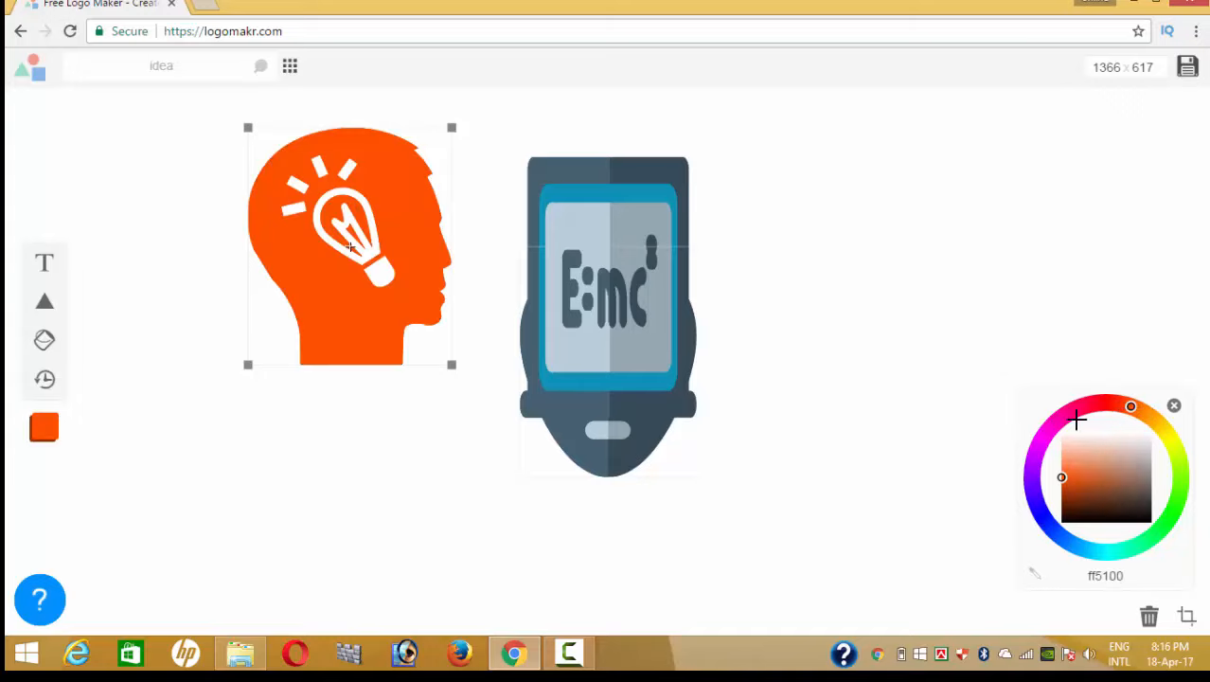
left_click(1076, 413)
left_click(1042, 450)
left_click_drag(1044, 452, 1149, 539)
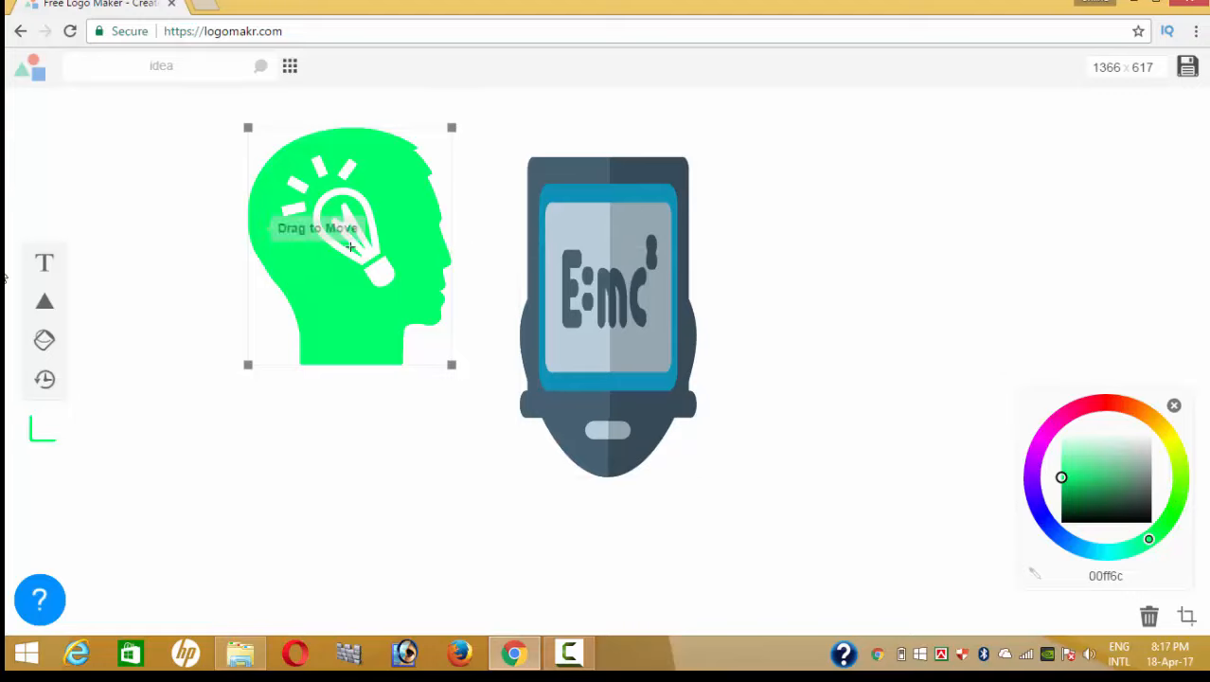
Add a text object reading "online world" to the canvas.
left_click(45, 262)
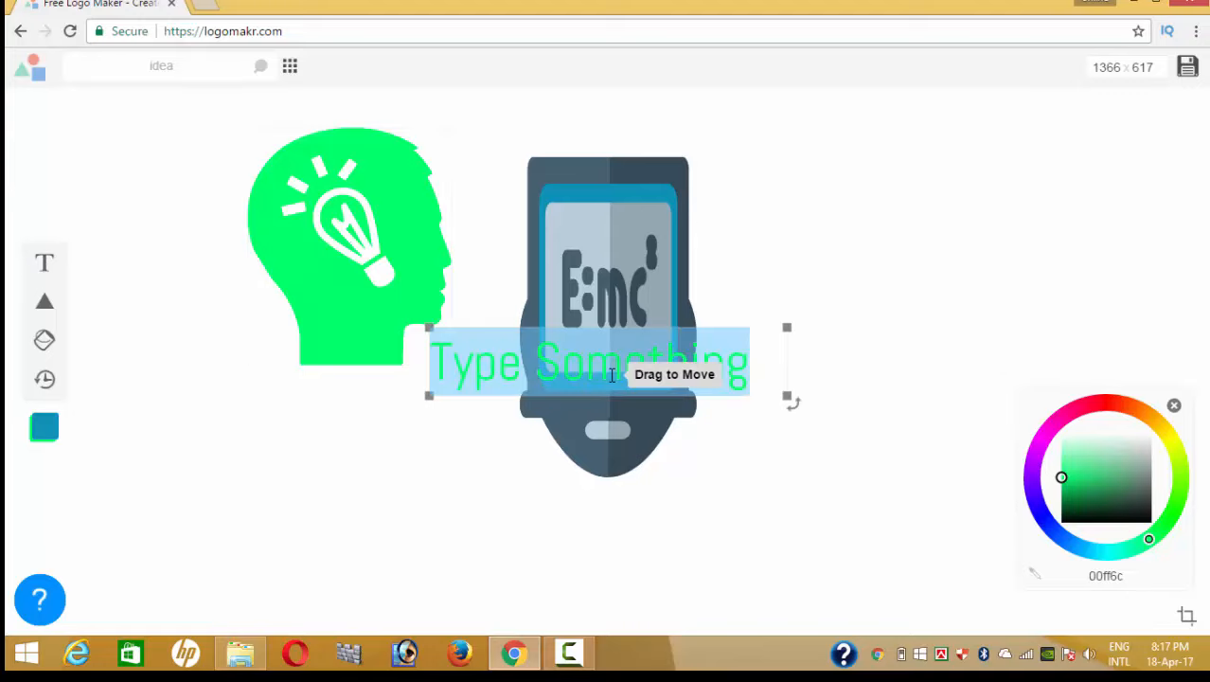
type("online")
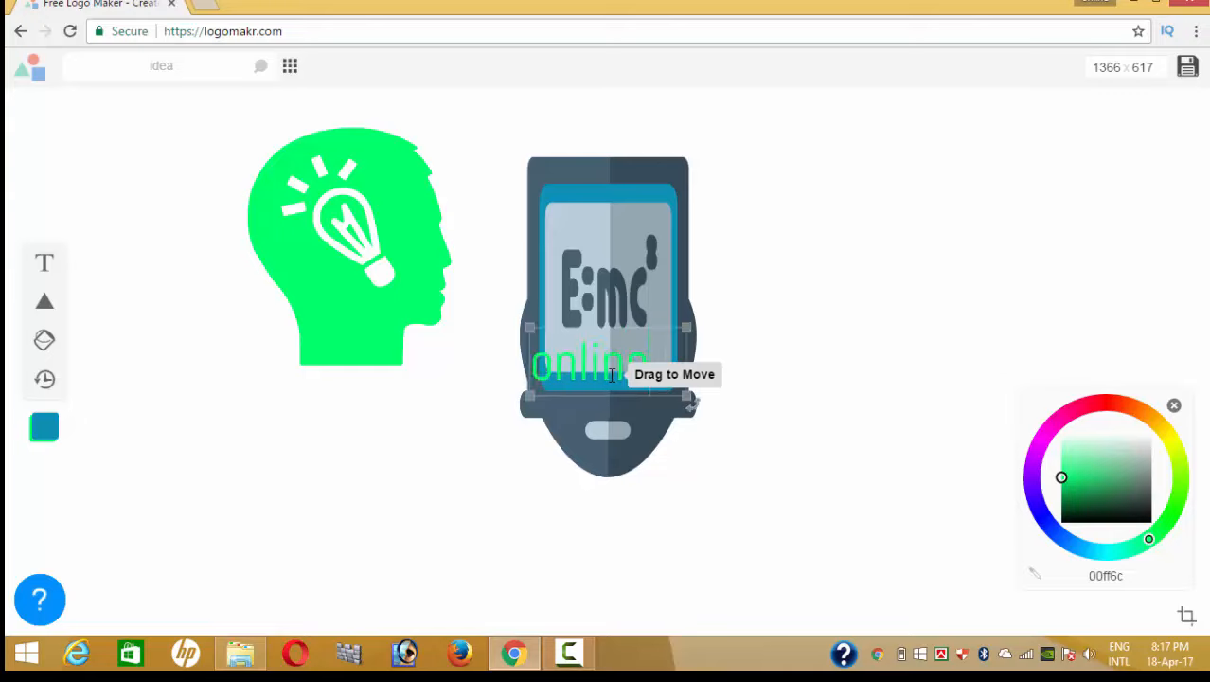
type(" w")
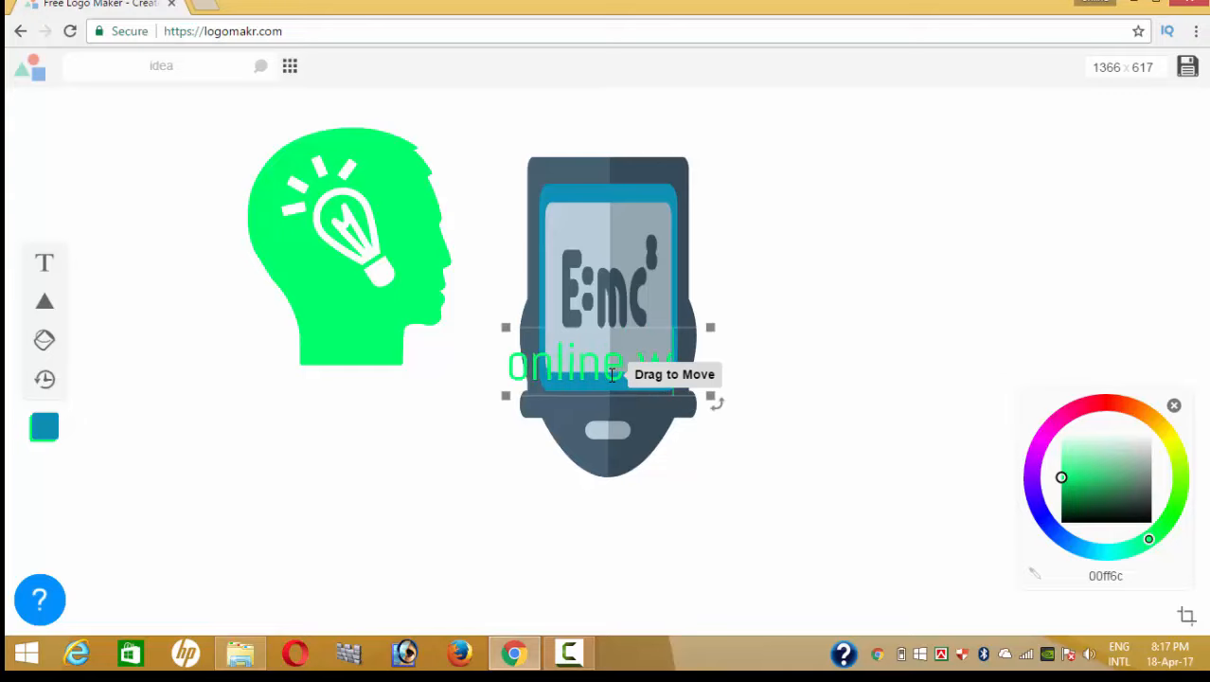
type("orld")
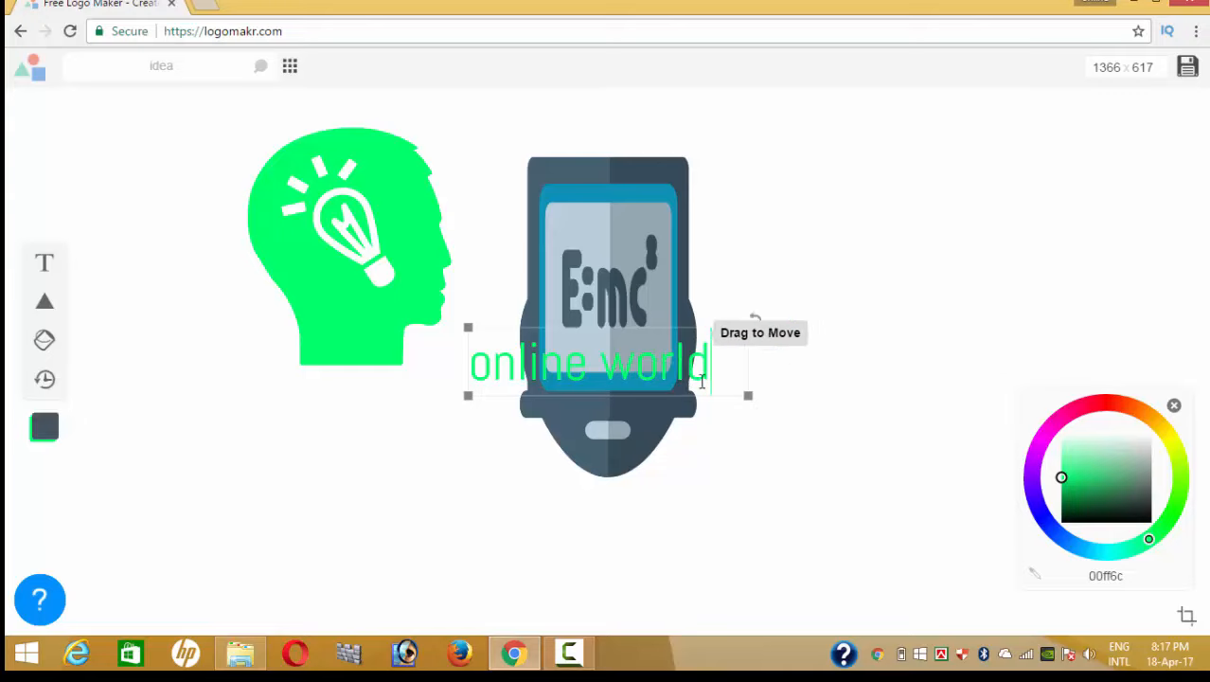
Select the whole "online world" text and recolor it red ff2600.
left_click_drag(729, 375, 472, 383)
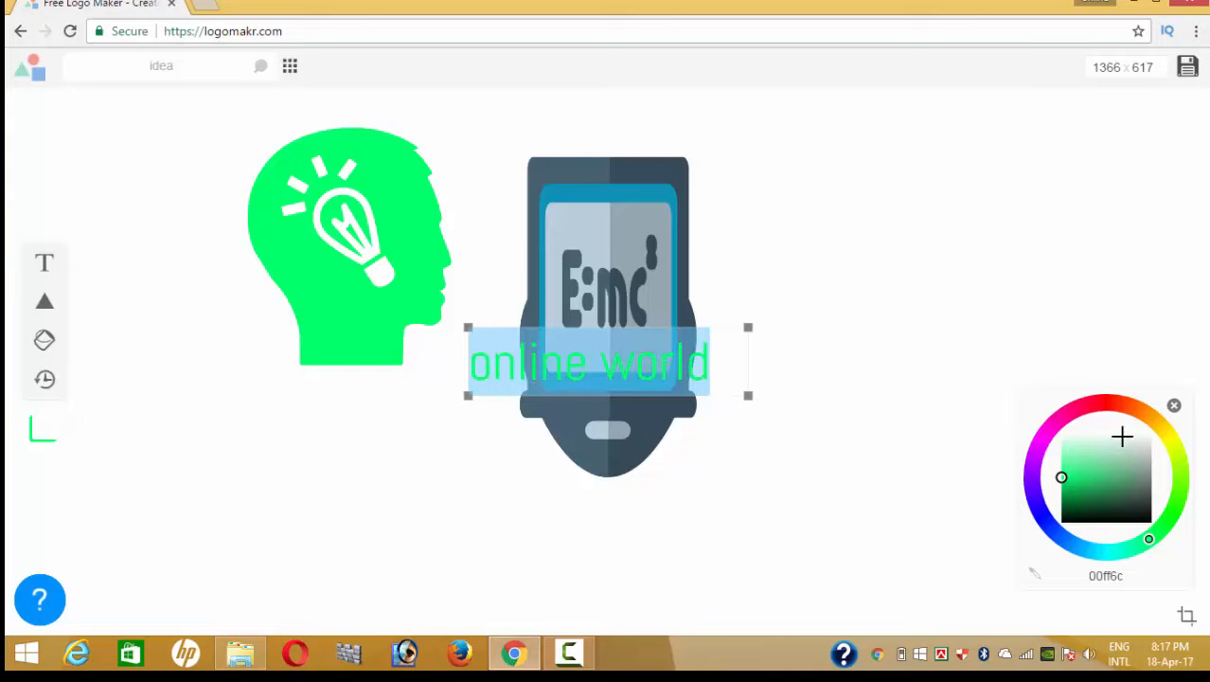
left_click(1087, 409)
left_click(1062, 437)
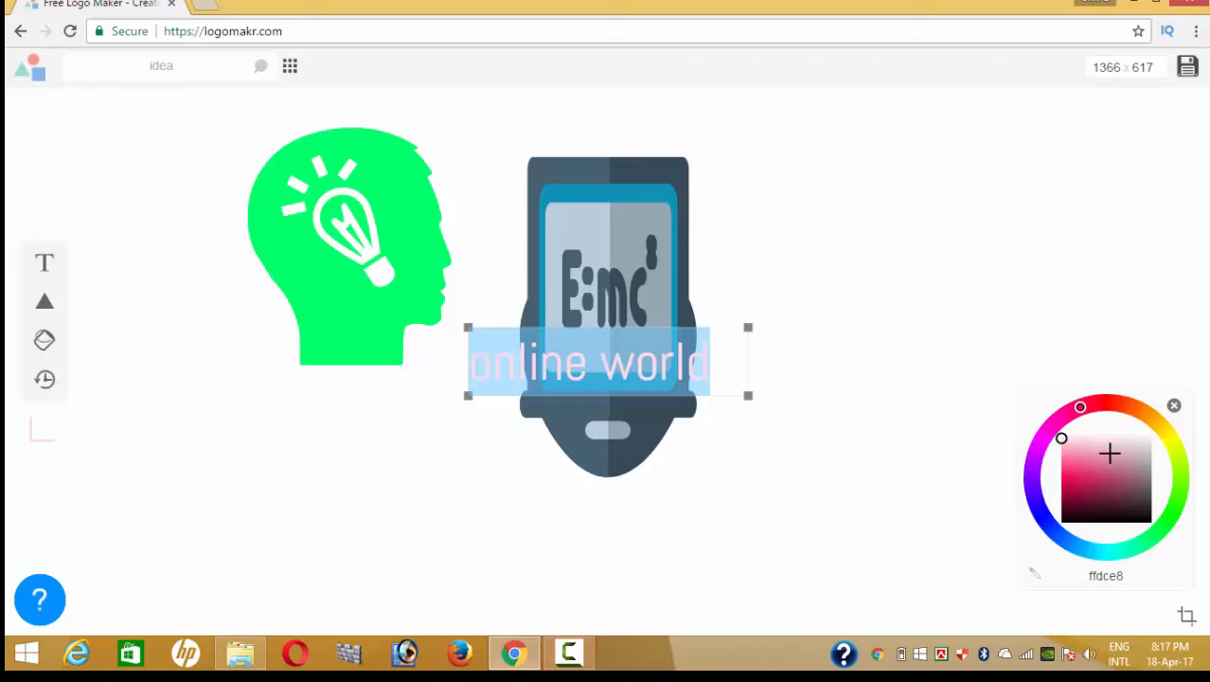
left_click(1118, 405)
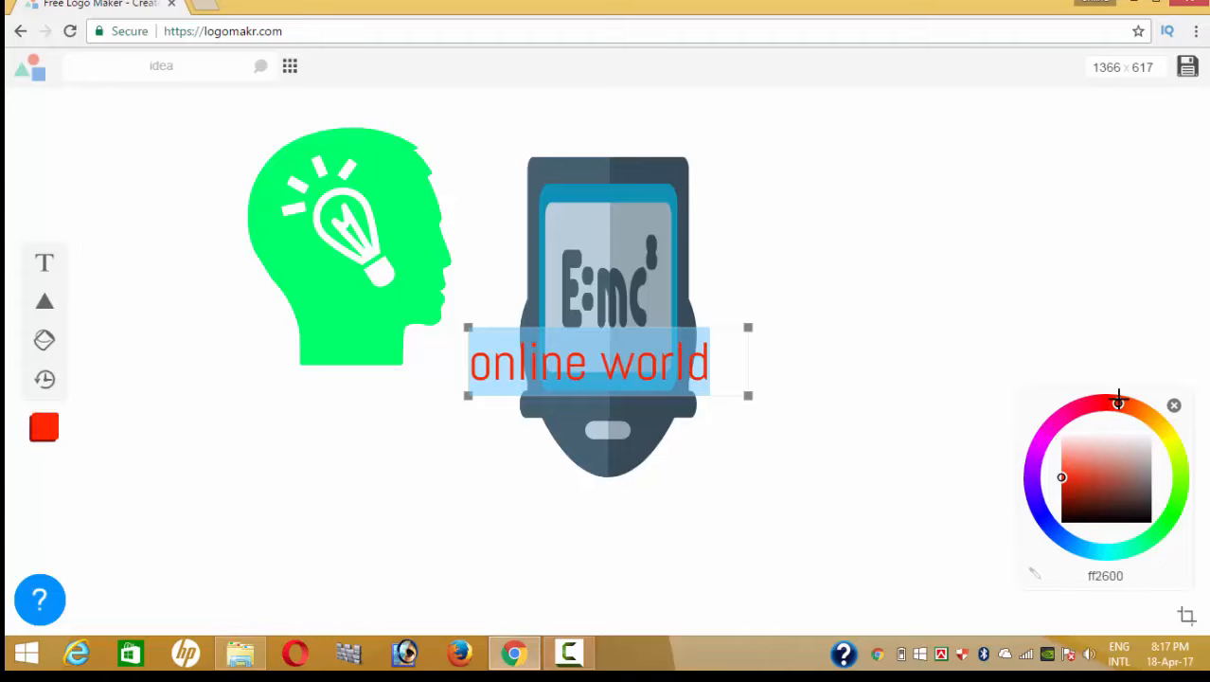
Cut the E=mc² board and the alien head from the canvas, keeping only the head silhouette and the text.
right_click(587, 221)
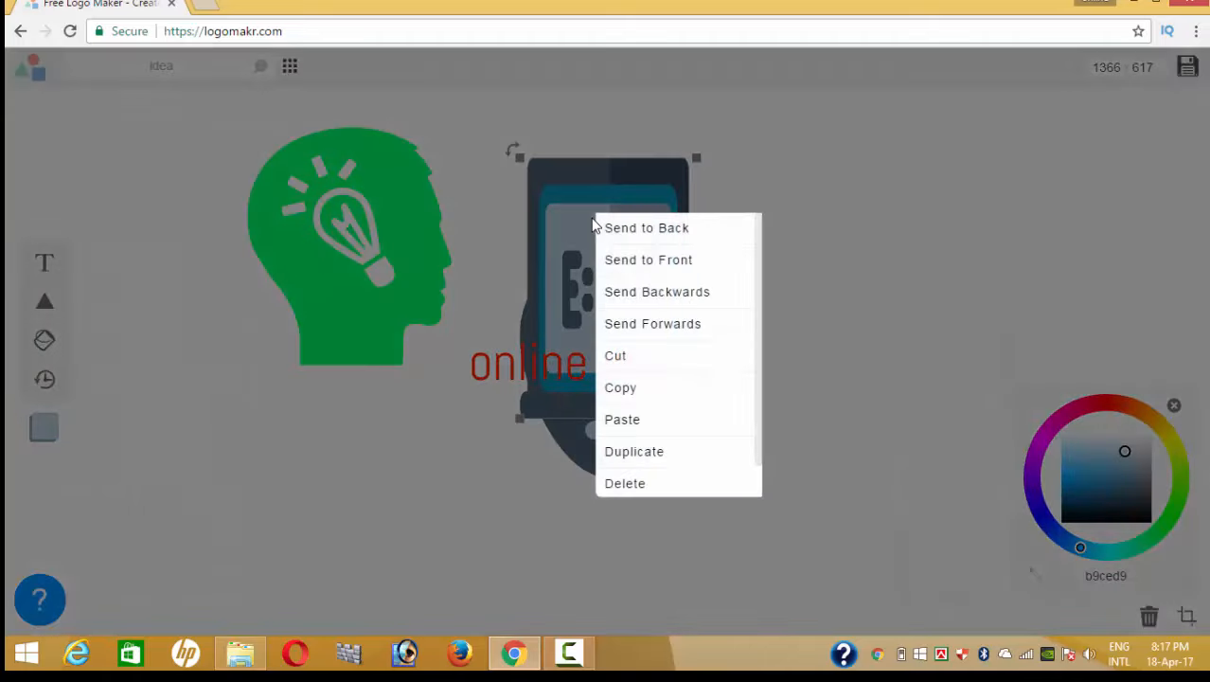
left_click(614, 354)
right_click(627, 284)
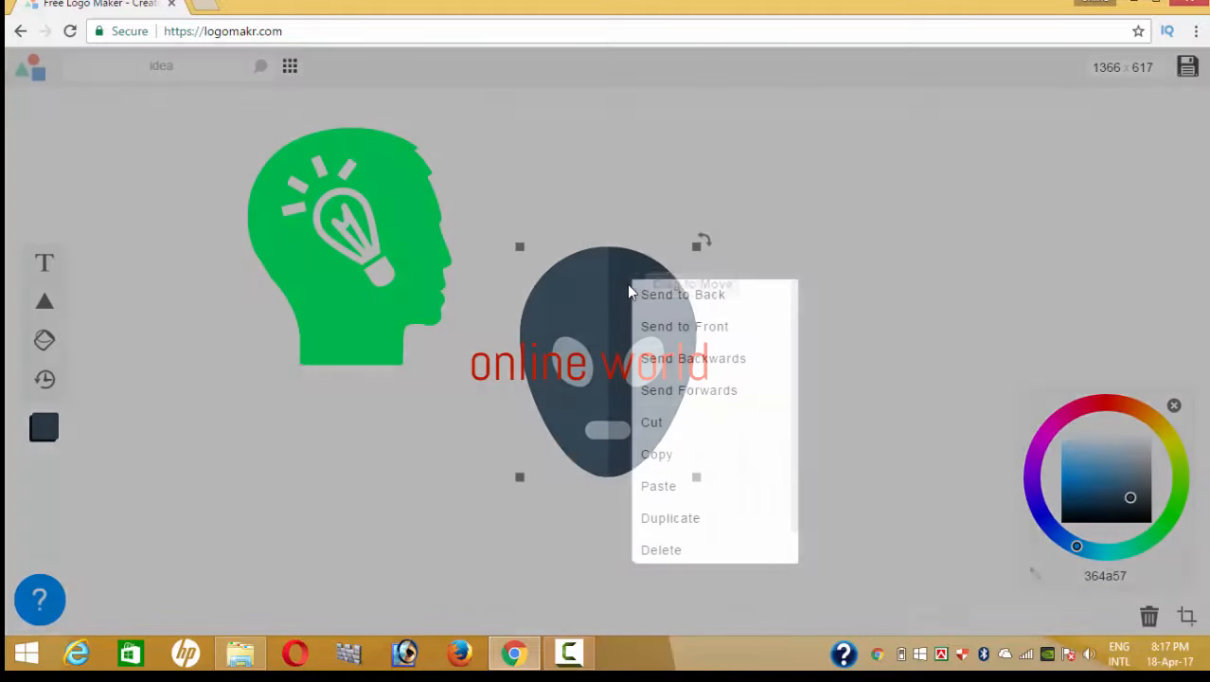
left_click(653, 422)
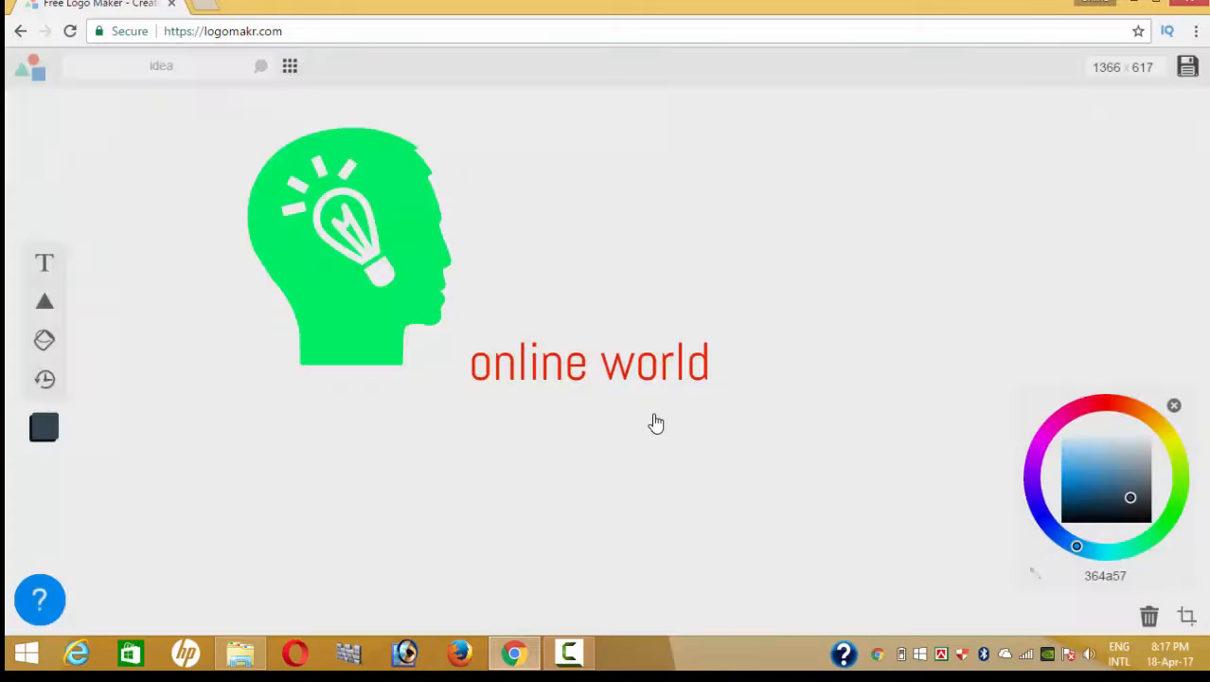
Place a copy of the idea head centred above the "online world" text and recolor it yellow ffe300.
left_click_drag(374, 227, 612, 188)
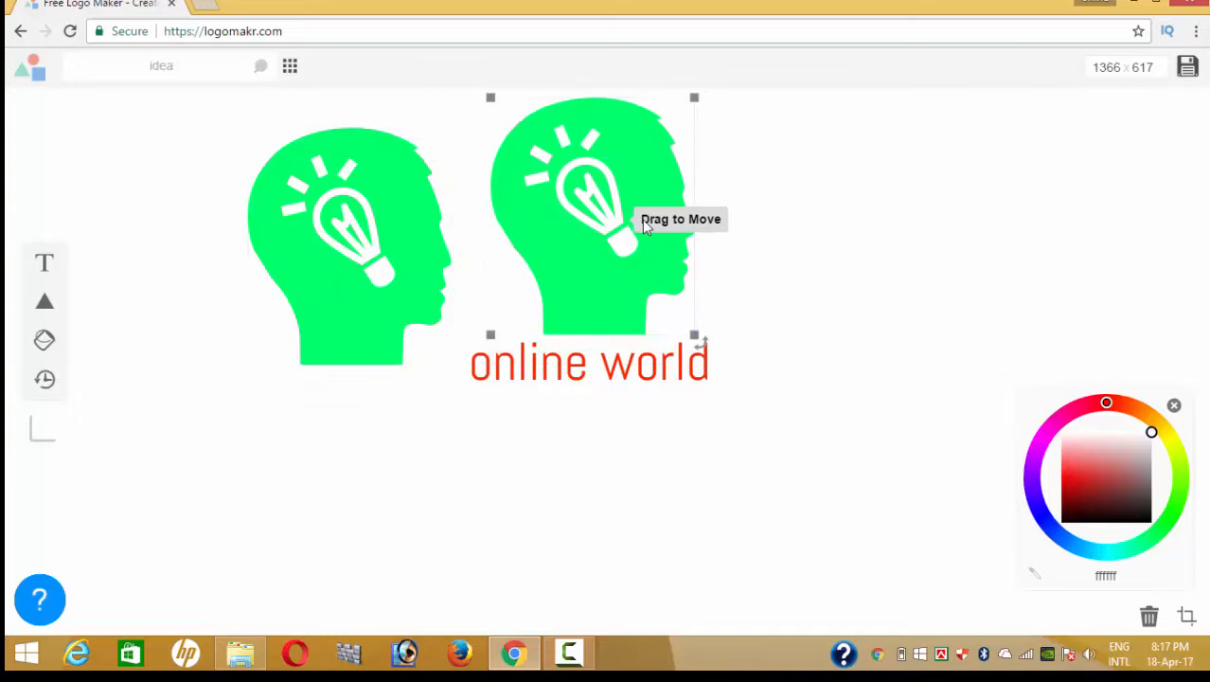
left_click(608, 154)
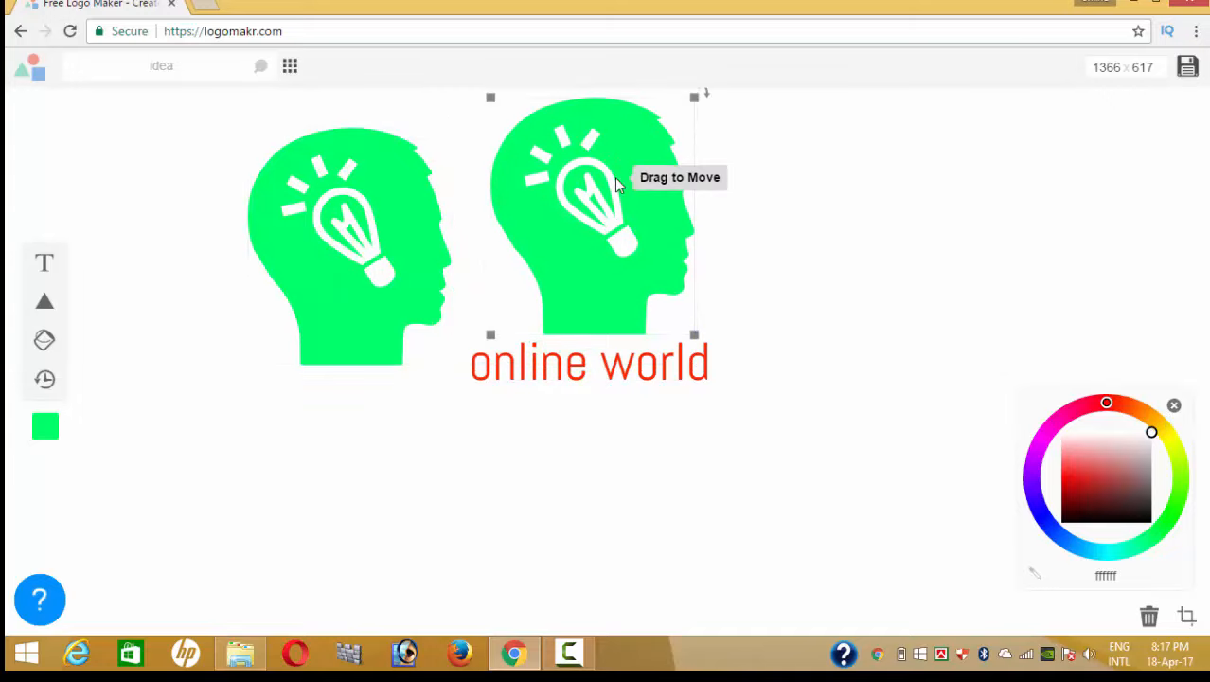
left_click(1164, 432)
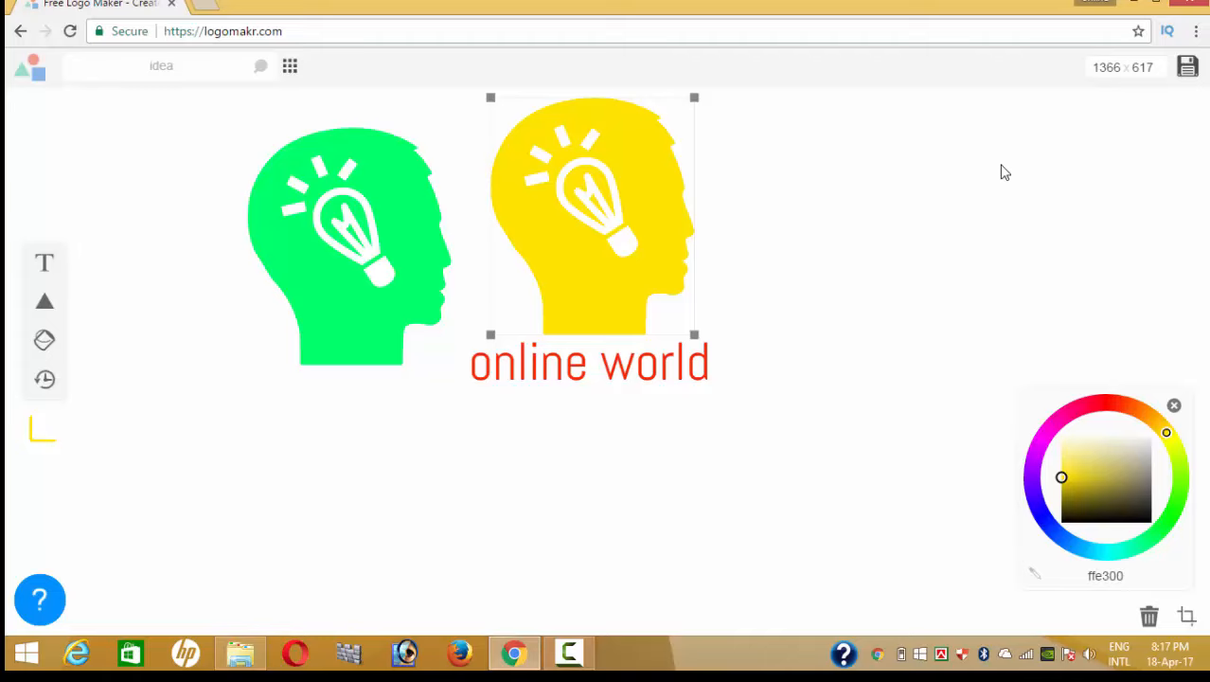
Cut the original green head from the canvas.
left_click(422, 206)
right_click(405, 225)
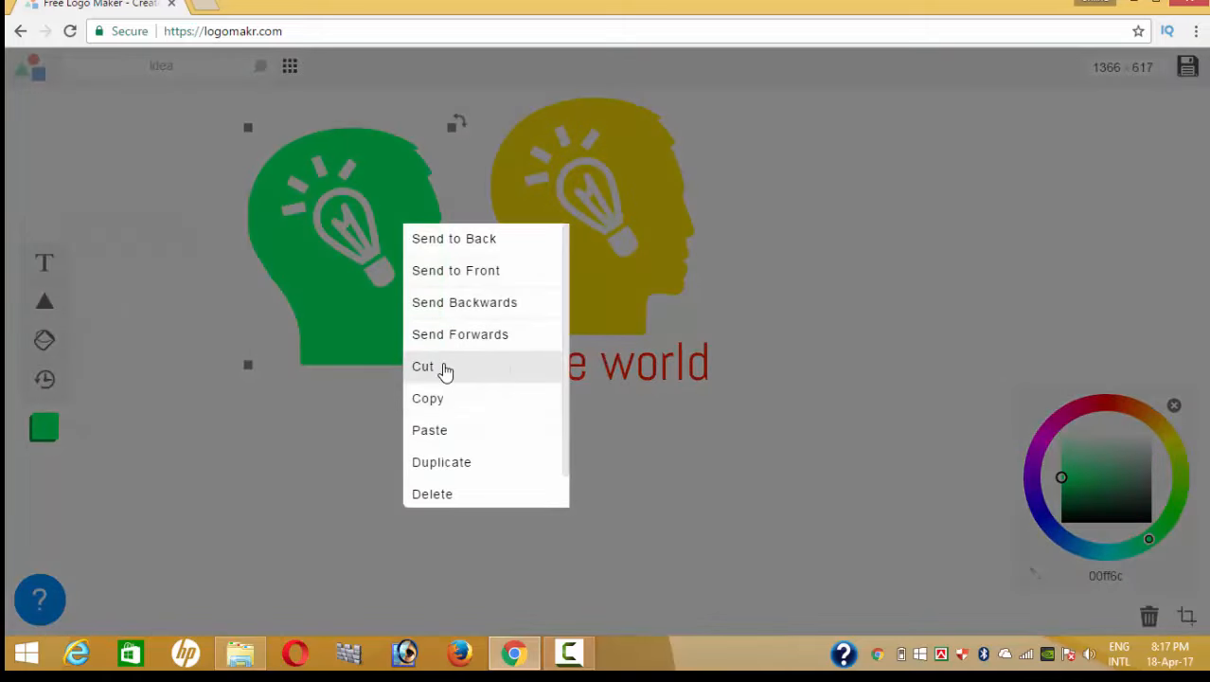
left_click(443, 368)
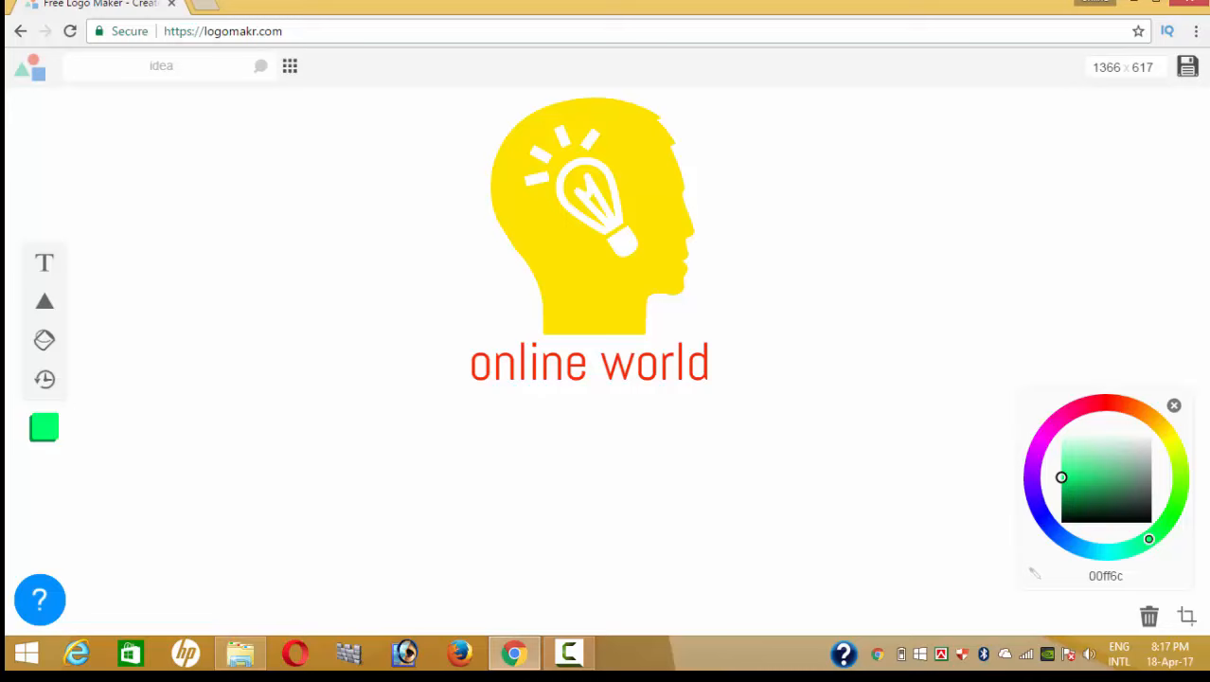
Save the logo as the free low-resolution download, copy its credits to the clipboard, and minimize the browser.
left_click(1188, 66)
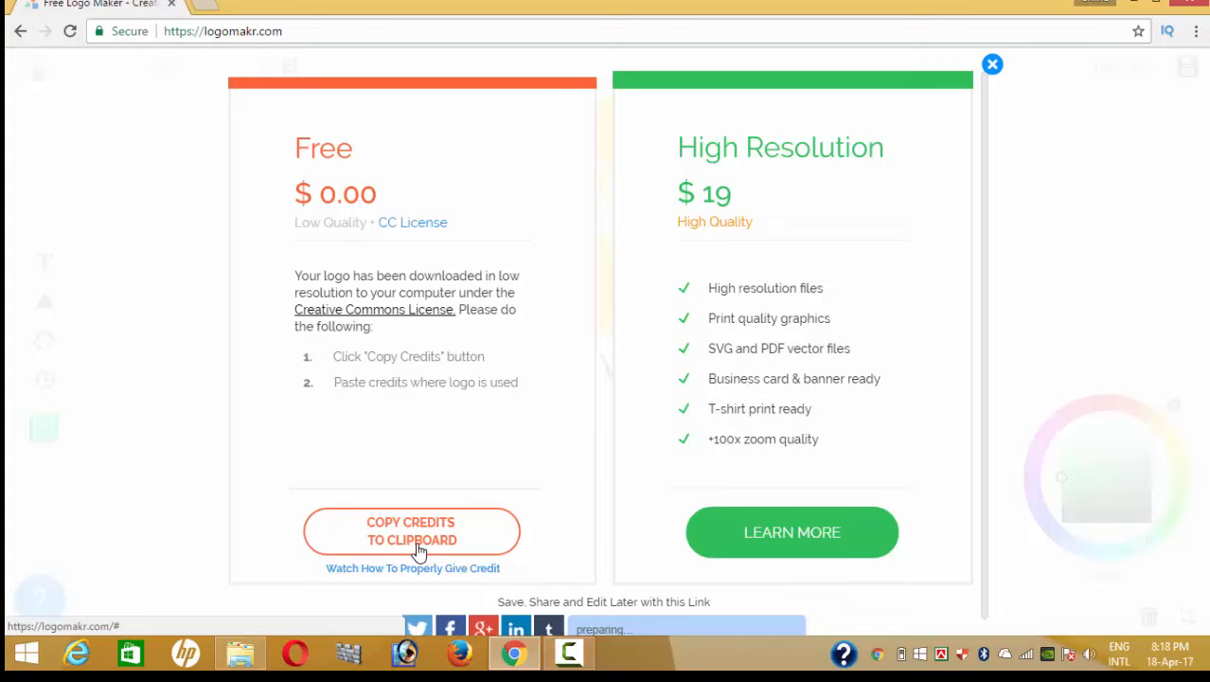
left_click(450, 530)
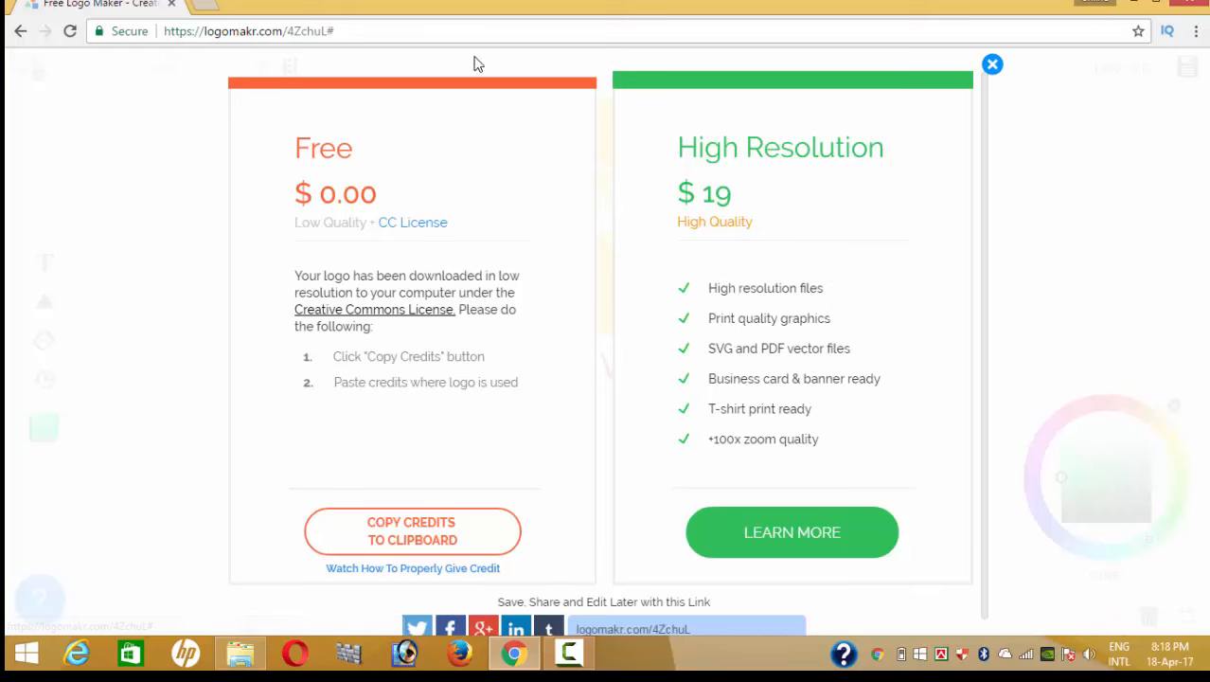
left_click(1145, 3)
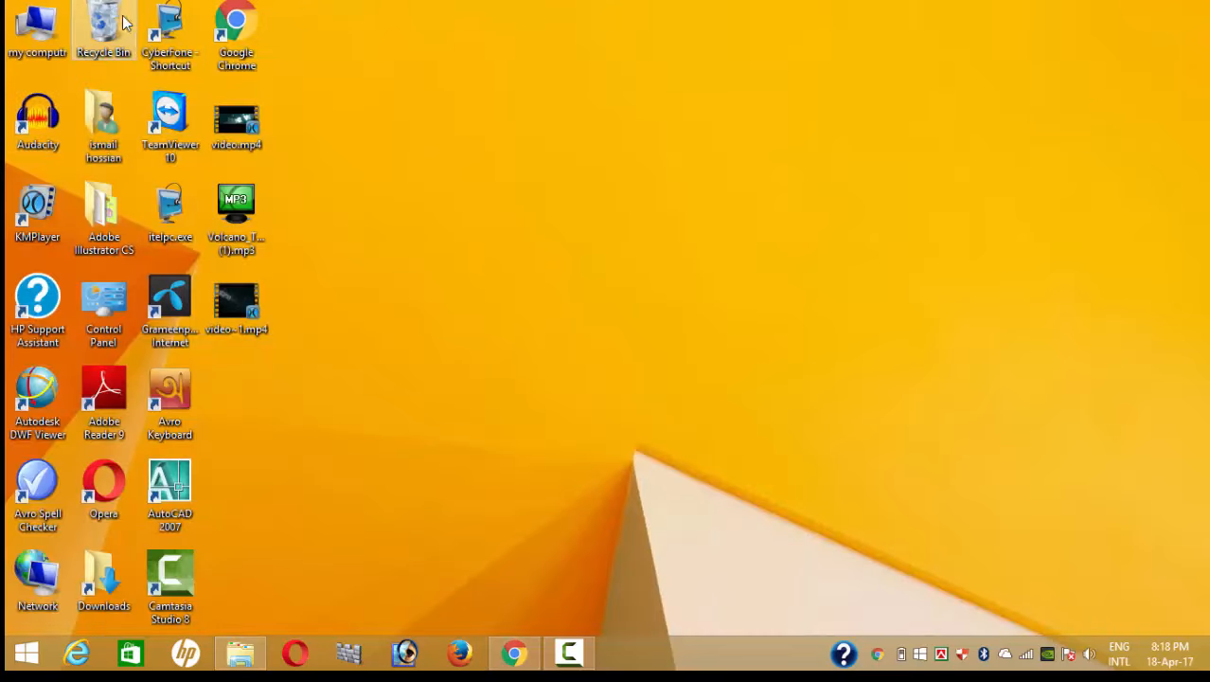
Switch to File Explorer and locate the Logomakr PNG files in the Downloads folder.
key("super+e")
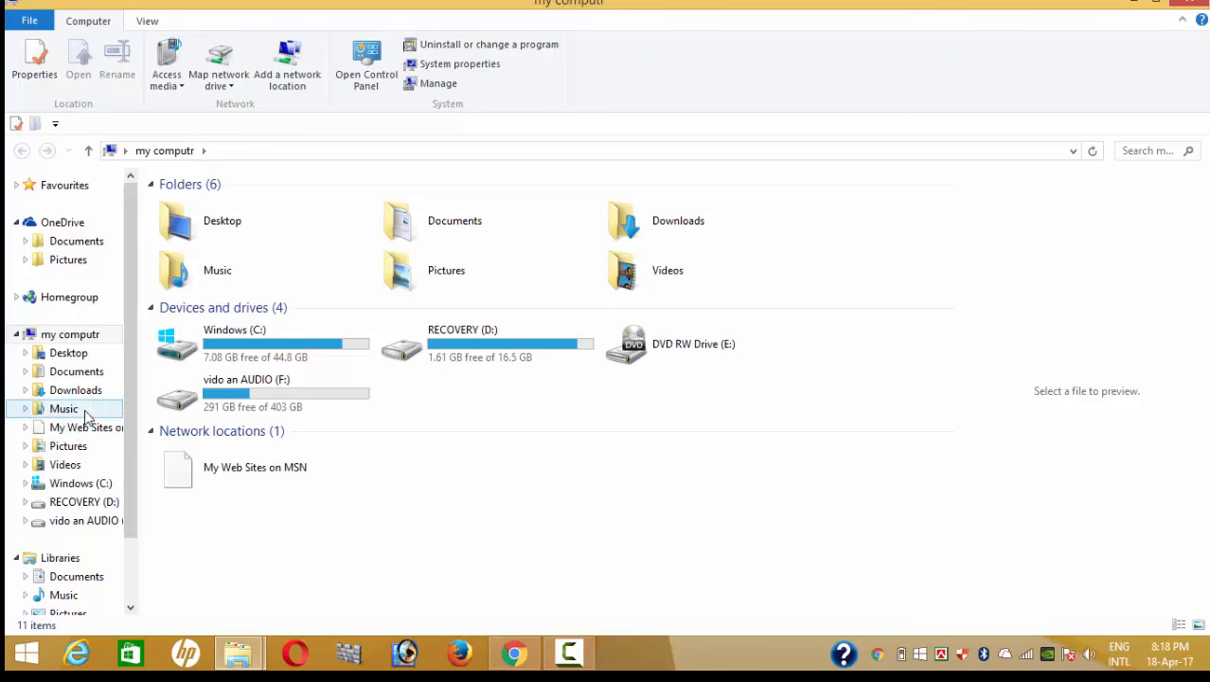
left_click(66, 390)
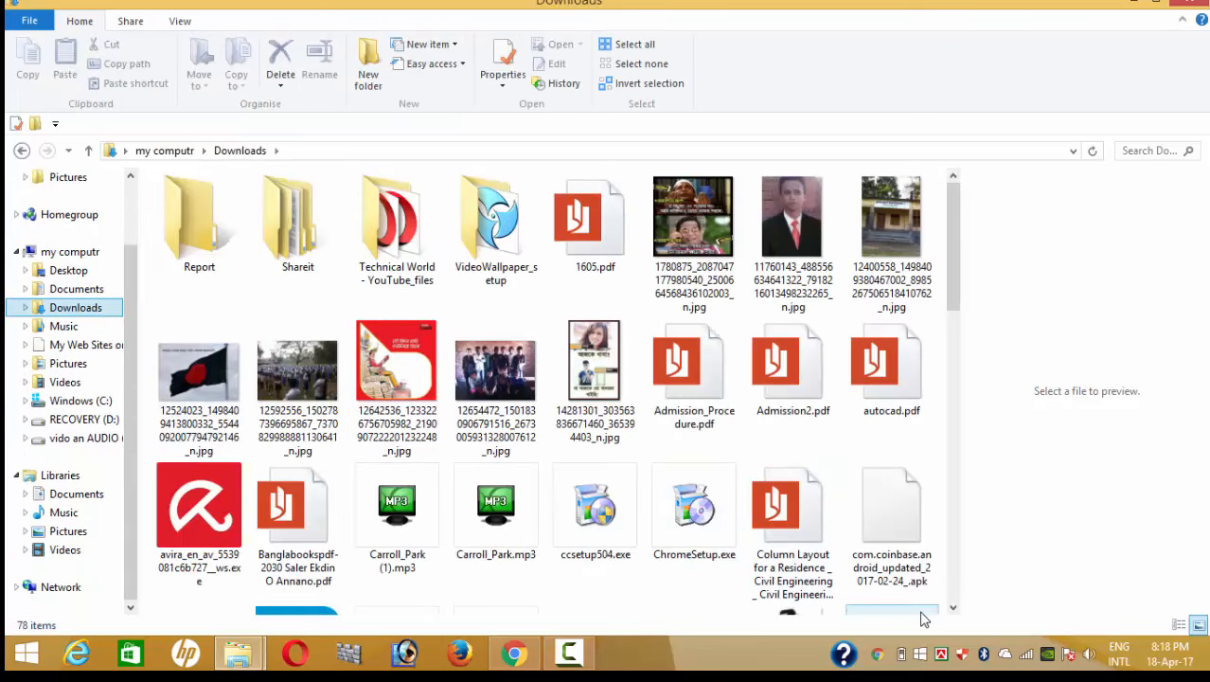
left_click(953, 607)
left_click(953, 611)
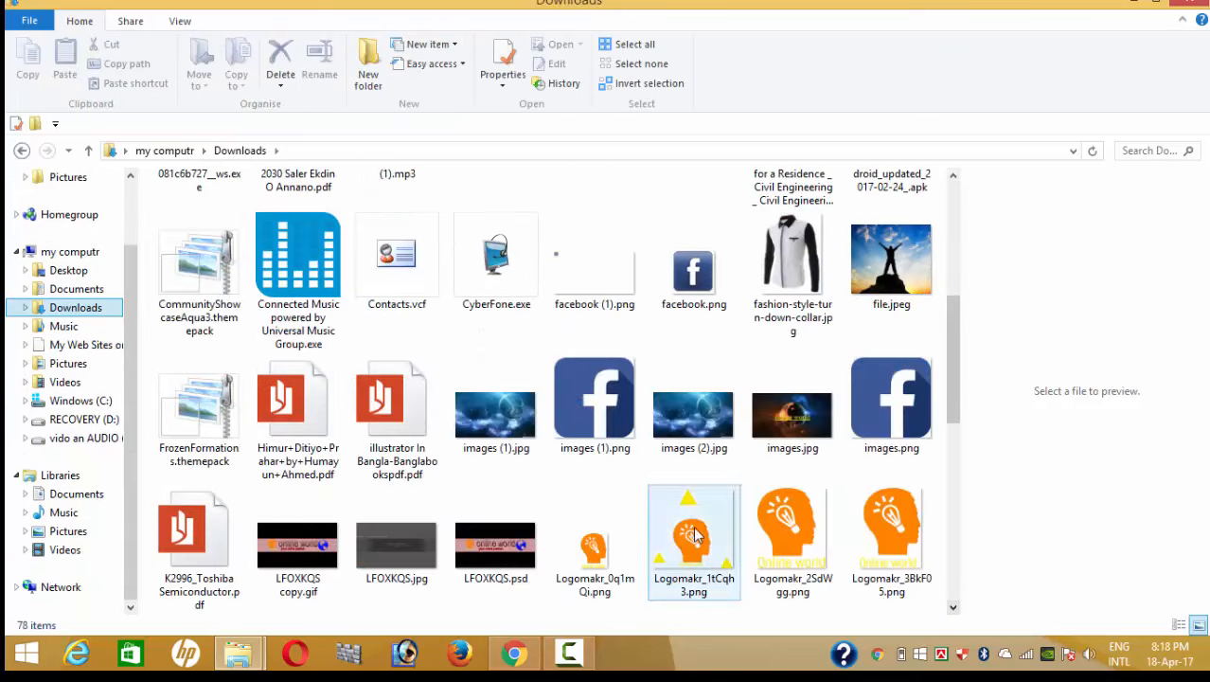
View Logomakr_3BkF05.png enlarged in Windows Photo Viewer, and close the viewer and the Downloads window.
double_click(879, 533)
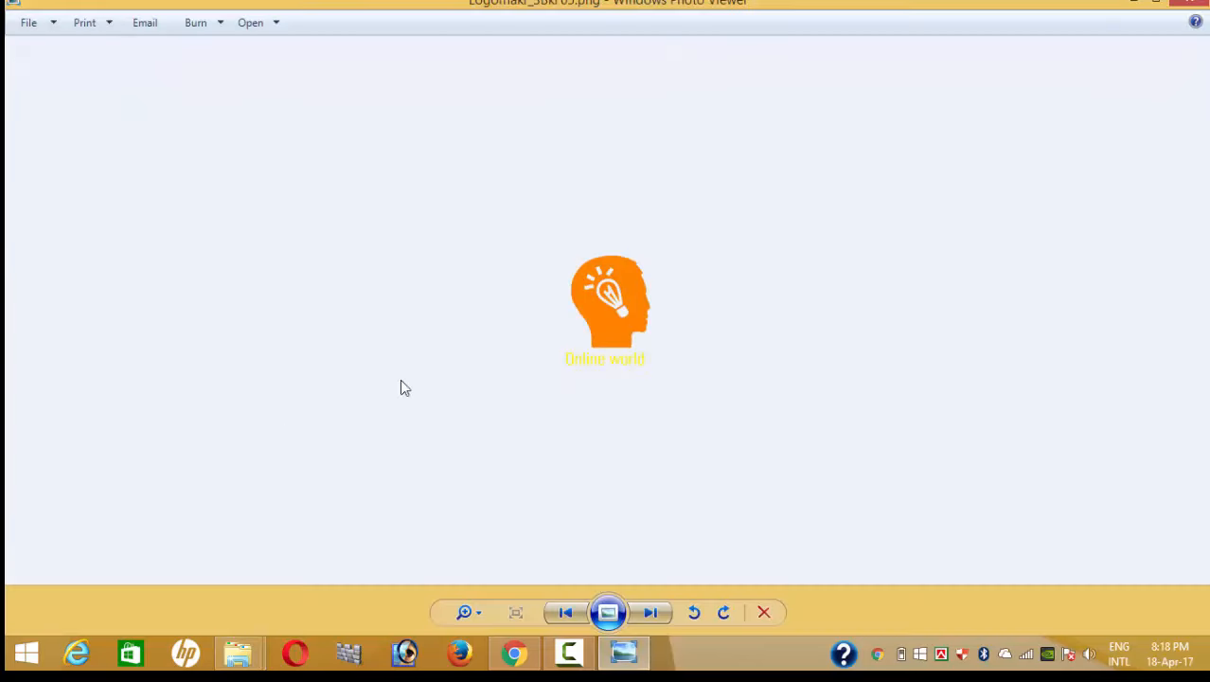
scroll(634, 284, "up", 2)
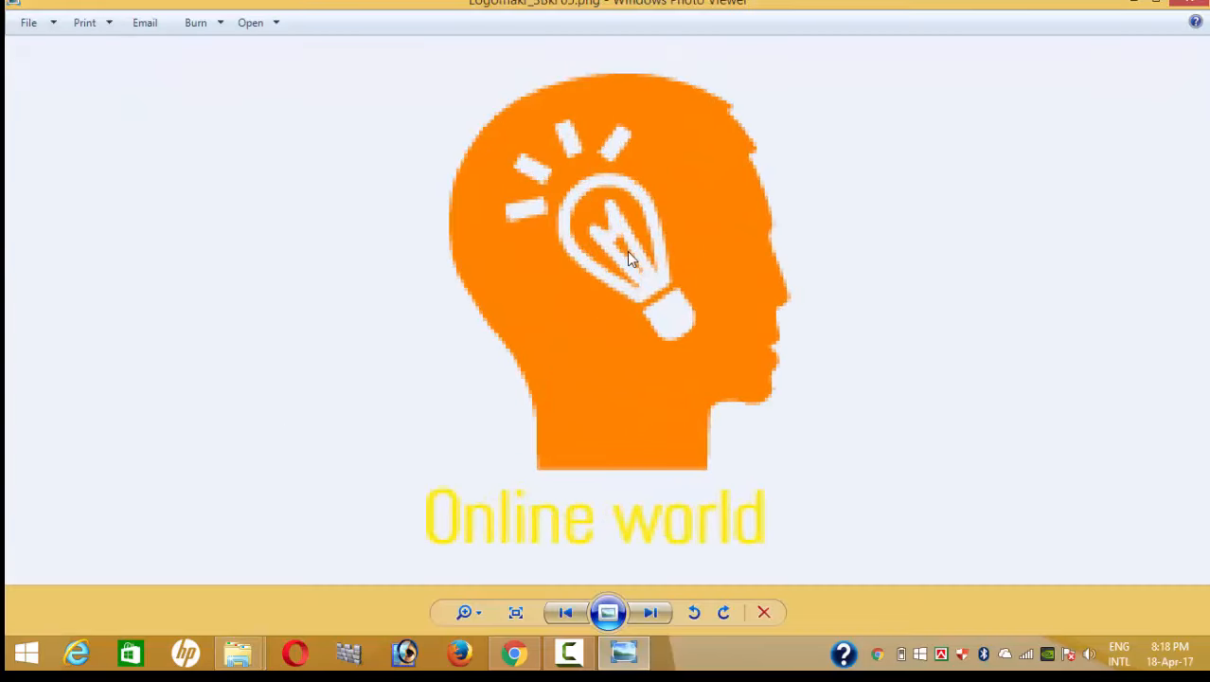
scroll(667, 512, "down", 1)
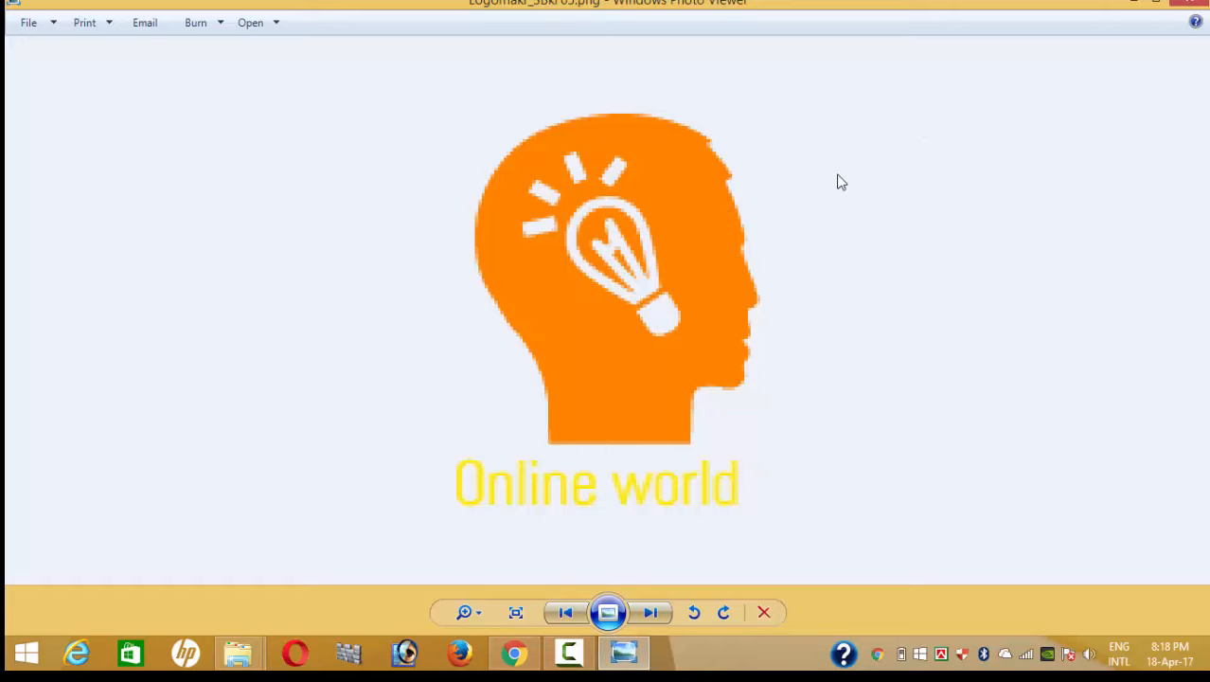
left_click(1193, 3)
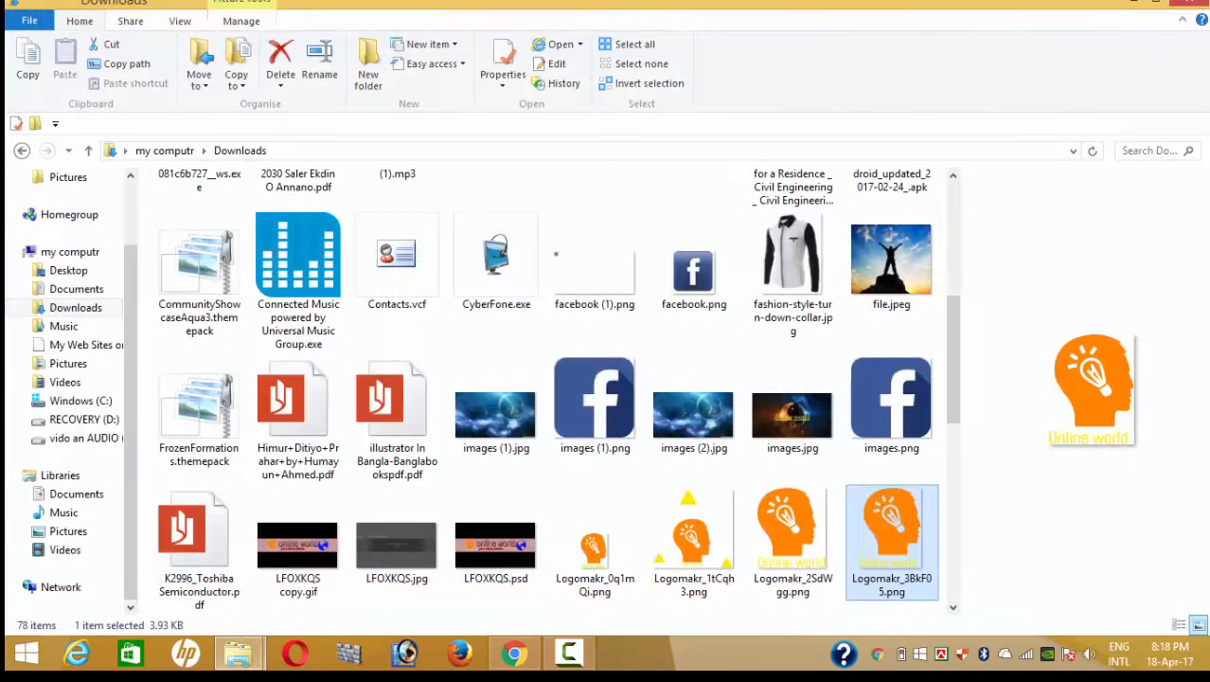
left_click(1195, 5)
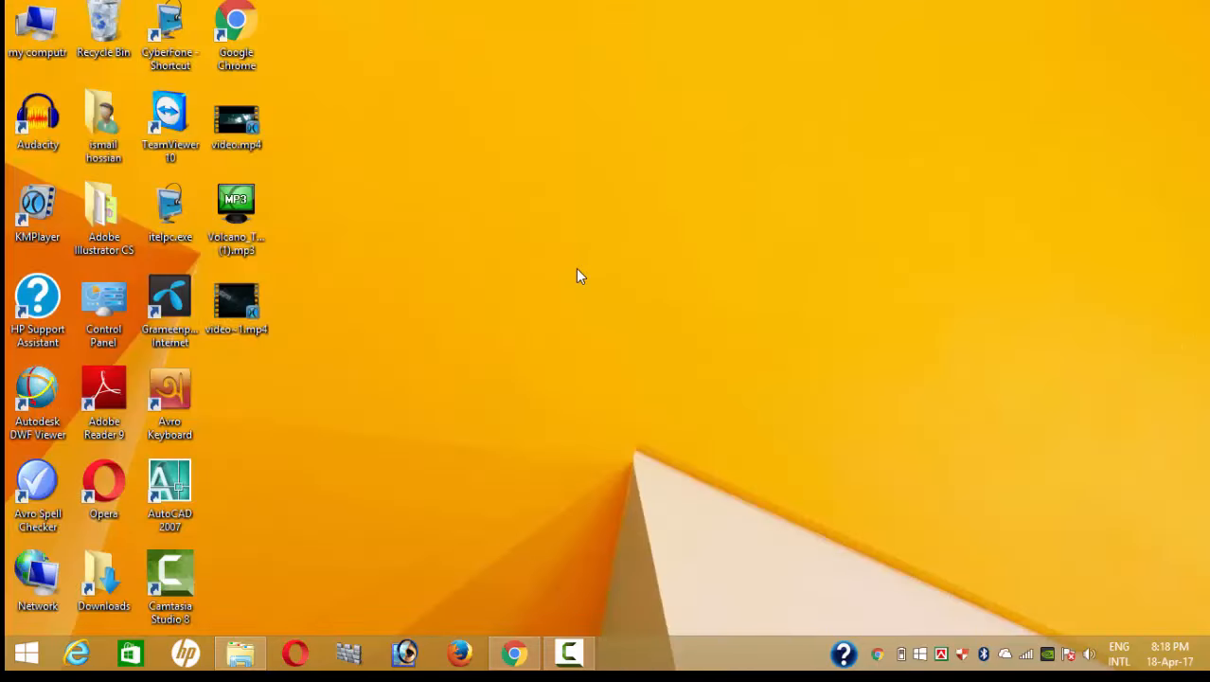